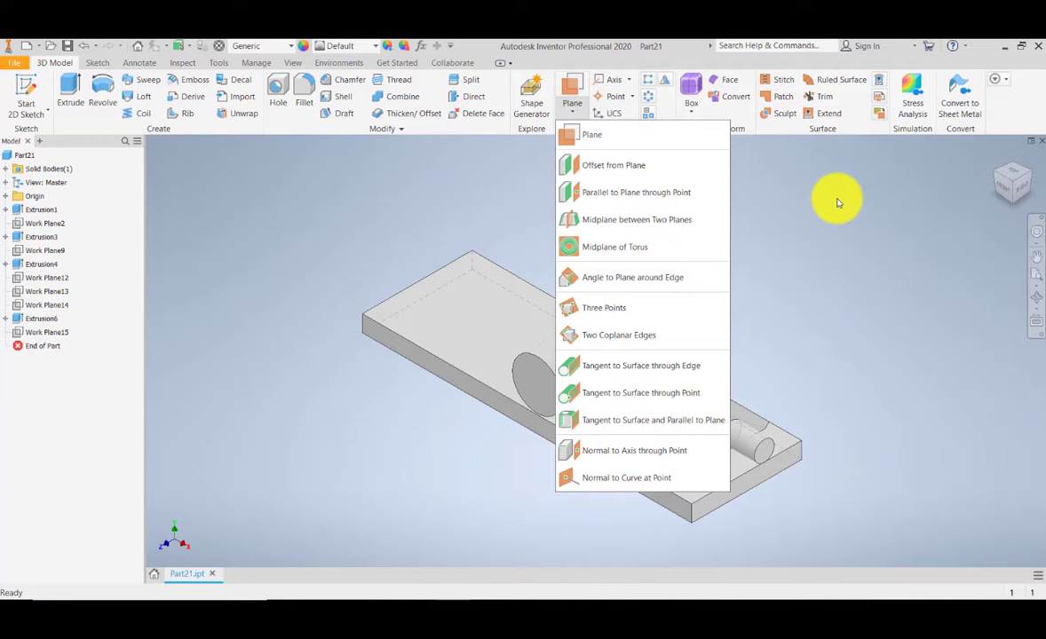
Create a work plane midway between the base plate's two long side faces
{"action": "left_click", "coordinate": [696, 224]}
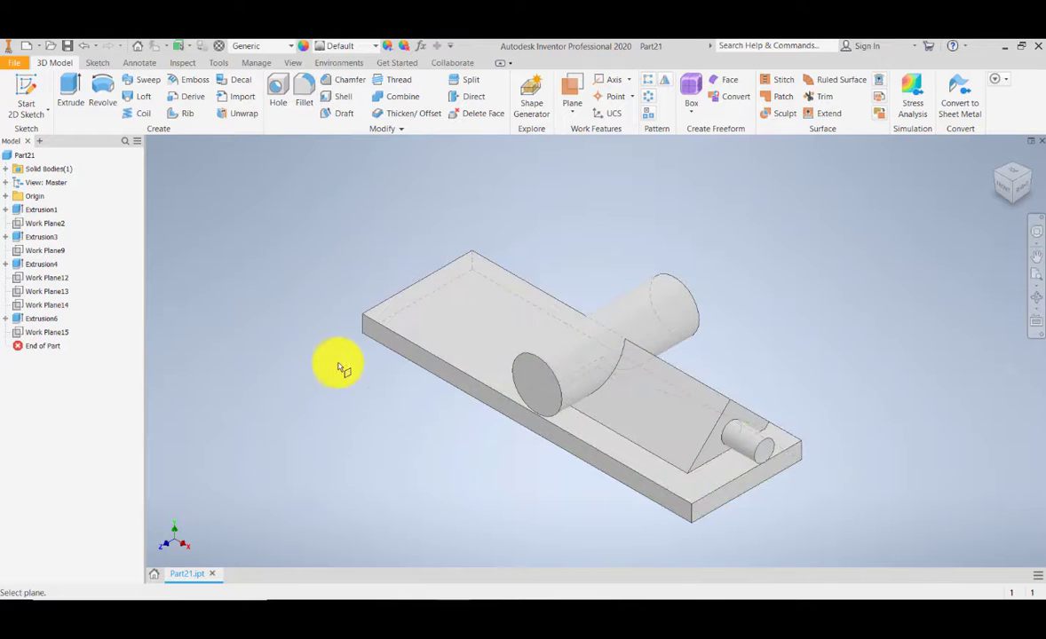
{"action": "middle_click_drag", "start_coordinate": [334, 371], "coordinate": [259, 324]}
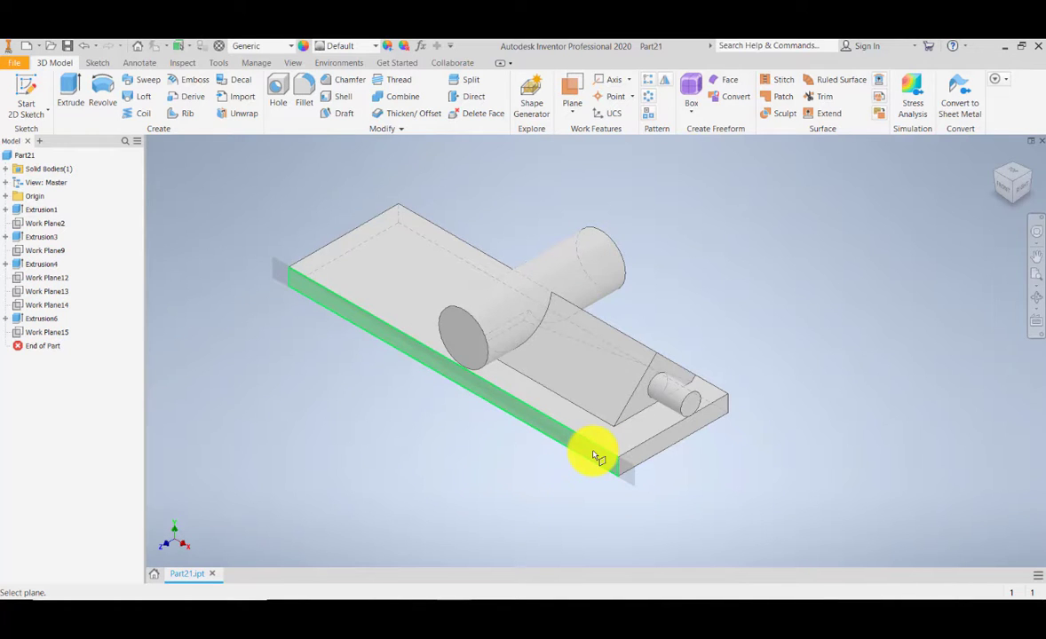
{"action": "mouse_move", "coordinate": [597, 456]}
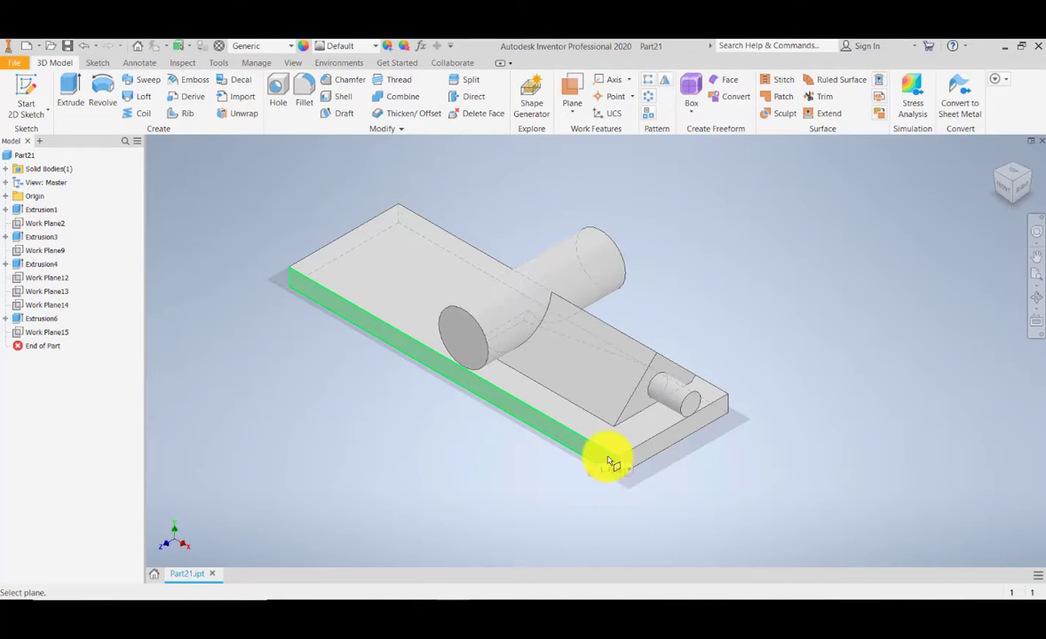
{"action": "left_click", "coordinate": [612, 462]}
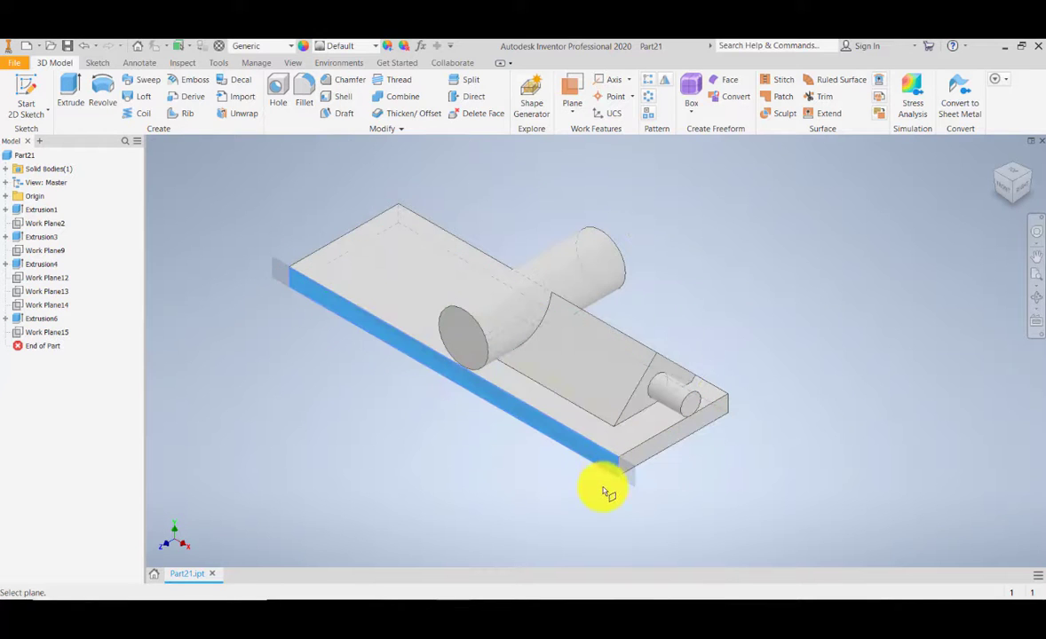
{"action": "left_click", "coordinate": [1033, 176]}
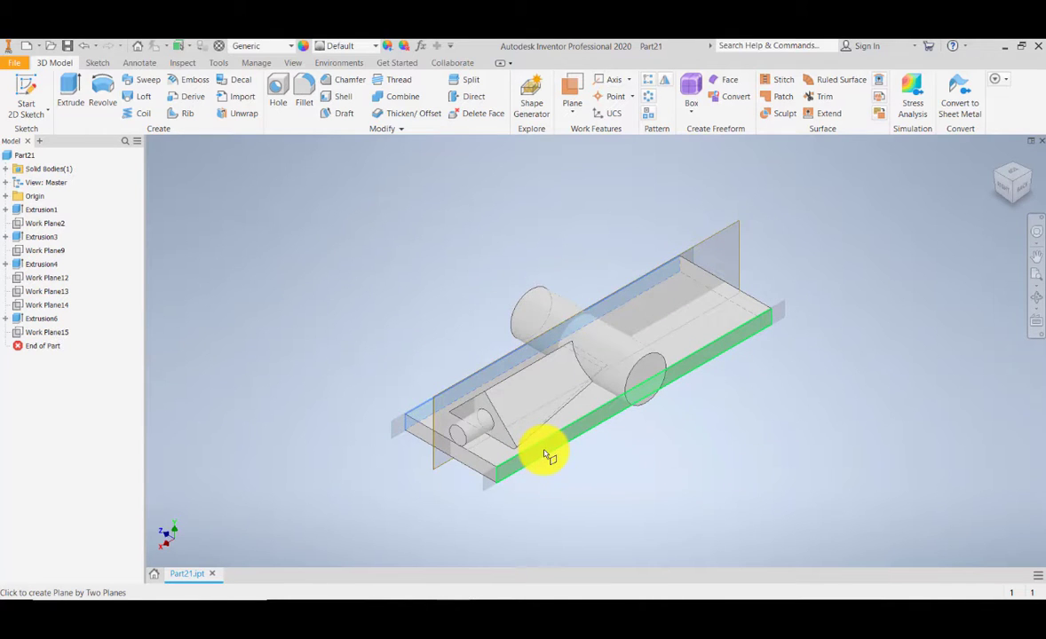
{"action": "left_click", "coordinate": [551, 457]}
{"action": "left_click", "coordinate": [569, 442]}
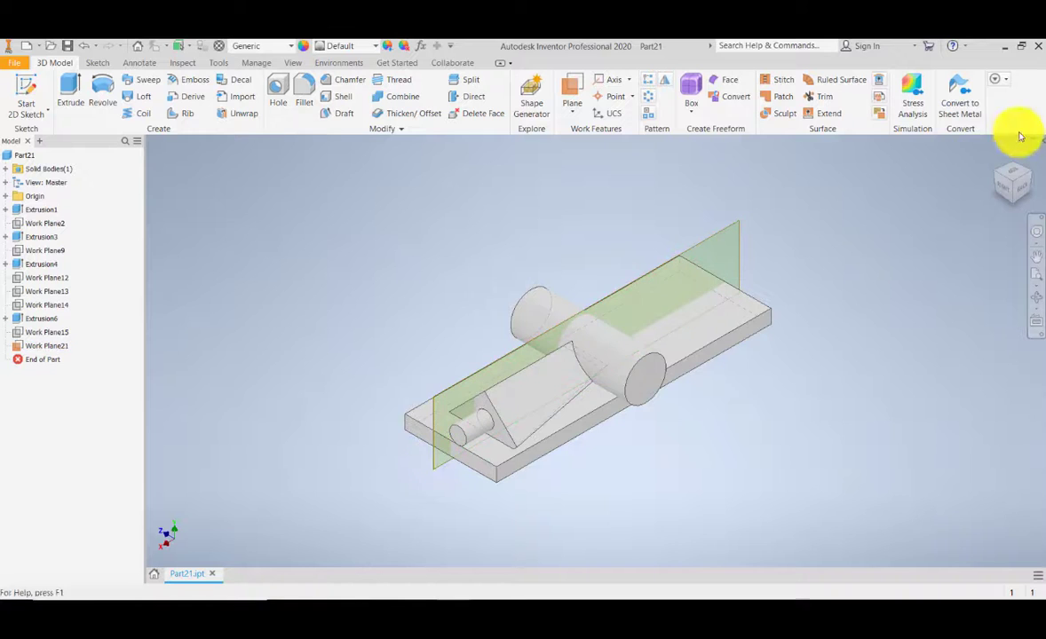
Create a second work plane midway between the base plate's two short end faces
{"action": "left_click", "coordinate": [1005, 191]}
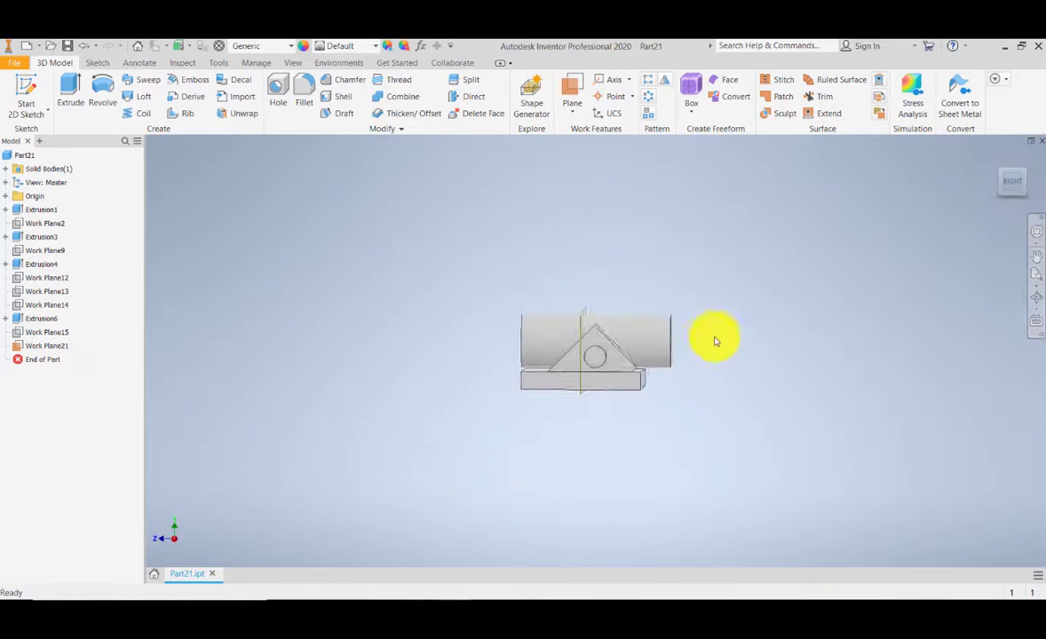
{"action": "scroll", "coordinate": [594, 396], "scroll_direction": "up", "scroll_amount": 5}
{"action": "scroll", "coordinate": [569, 374], "scroll_direction": "down", "scroll_amount": 8}
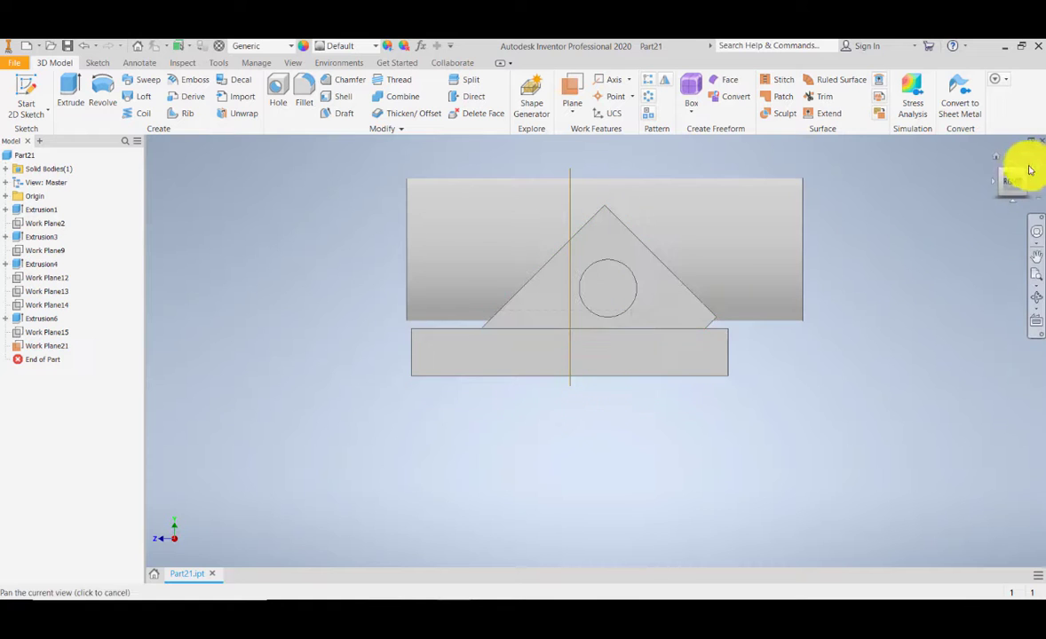
{"action": "left_click", "coordinate": [998, 156]}
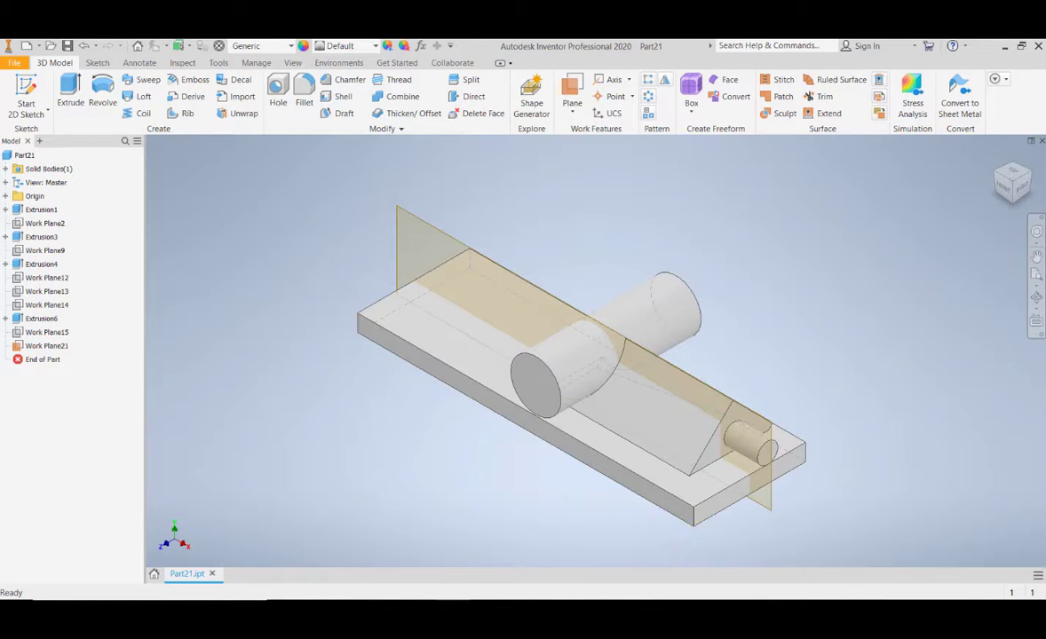
{"action": "left_click", "coordinate": [572, 111]}
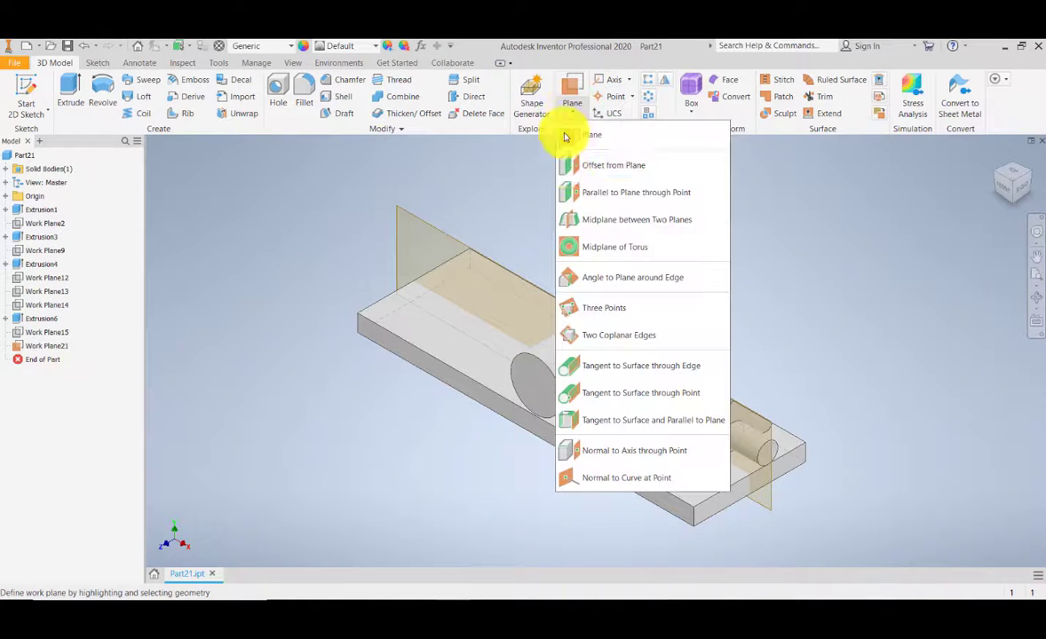
{"action": "left_click", "coordinate": [633, 222]}
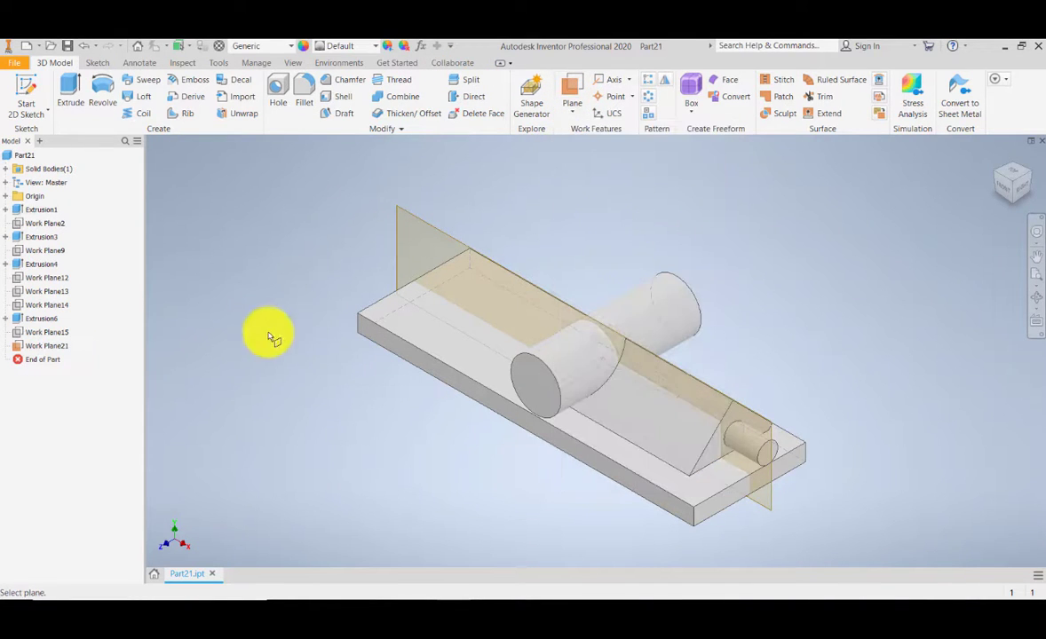
{"action": "left_click", "coordinate": [717, 508]}
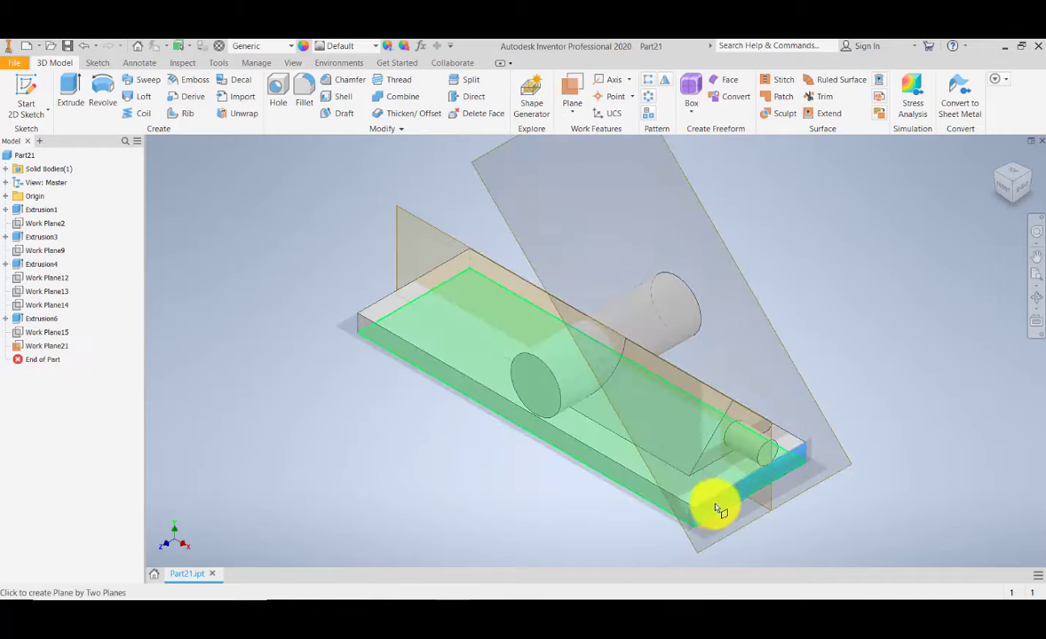
{"action": "left_click", "coordinate": [995, 176]}
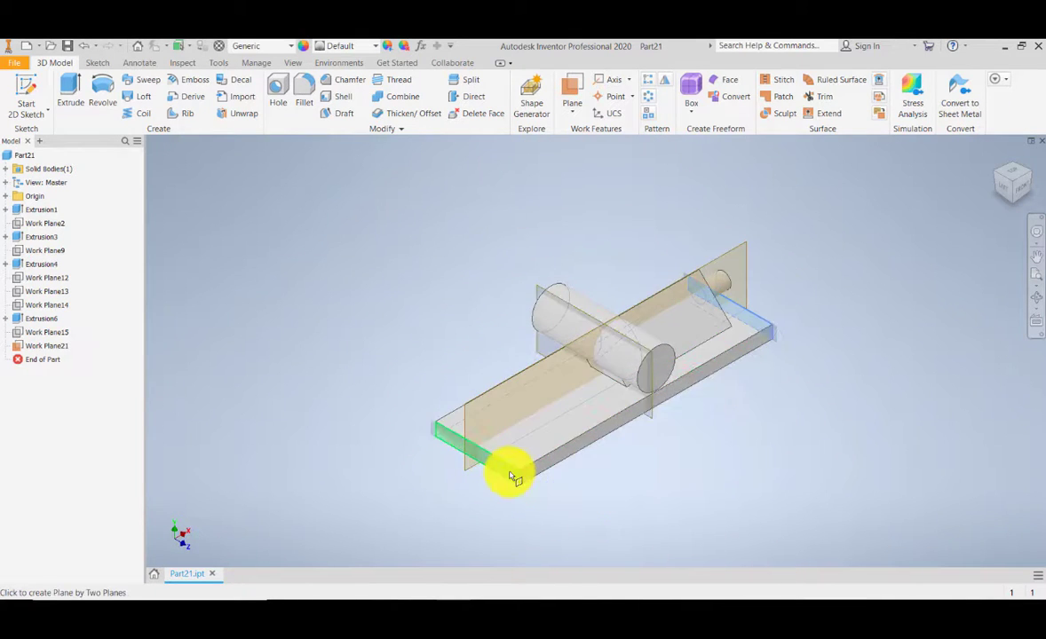
{"action": "left_click", "coordinate": [512, 477]}
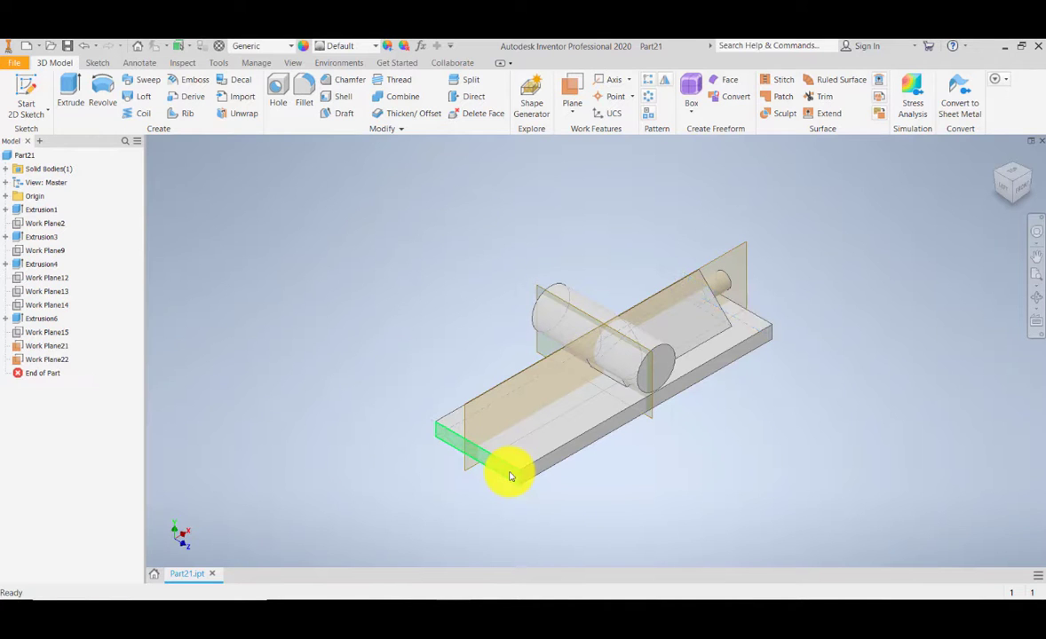
Start a 2D sketch on the work plane midway between the base plate's end faces
{"action": "scroll", "coordinate": [651, 401], "scroll_direction": "up", "scroll_amount": 5}
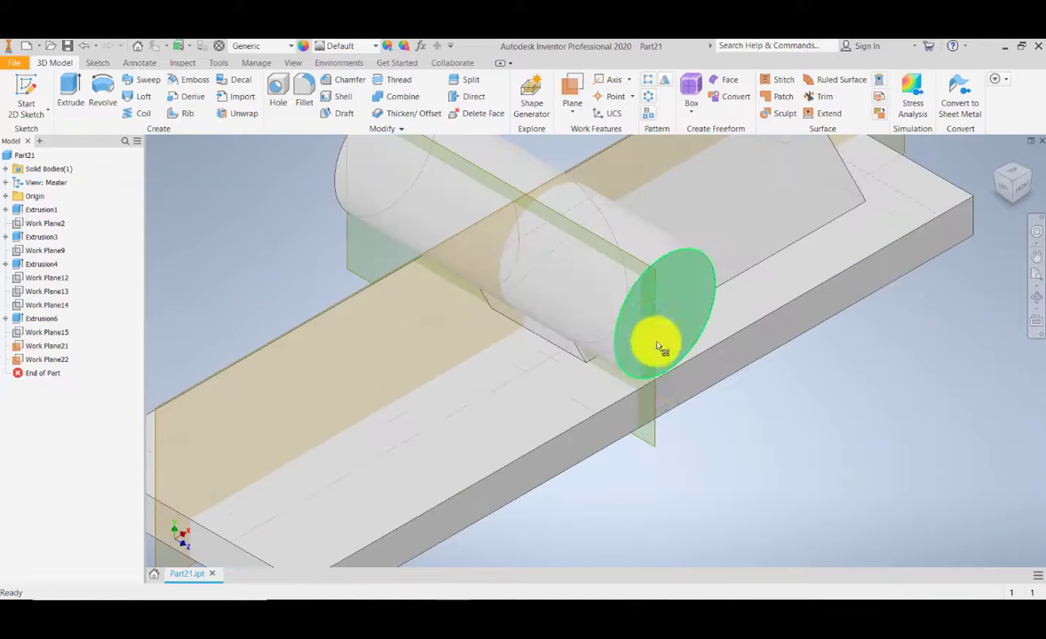
{"action": "scroll", "coordinate": [572, 427], "scroll_direction": "down", "scroll_amount": 5}
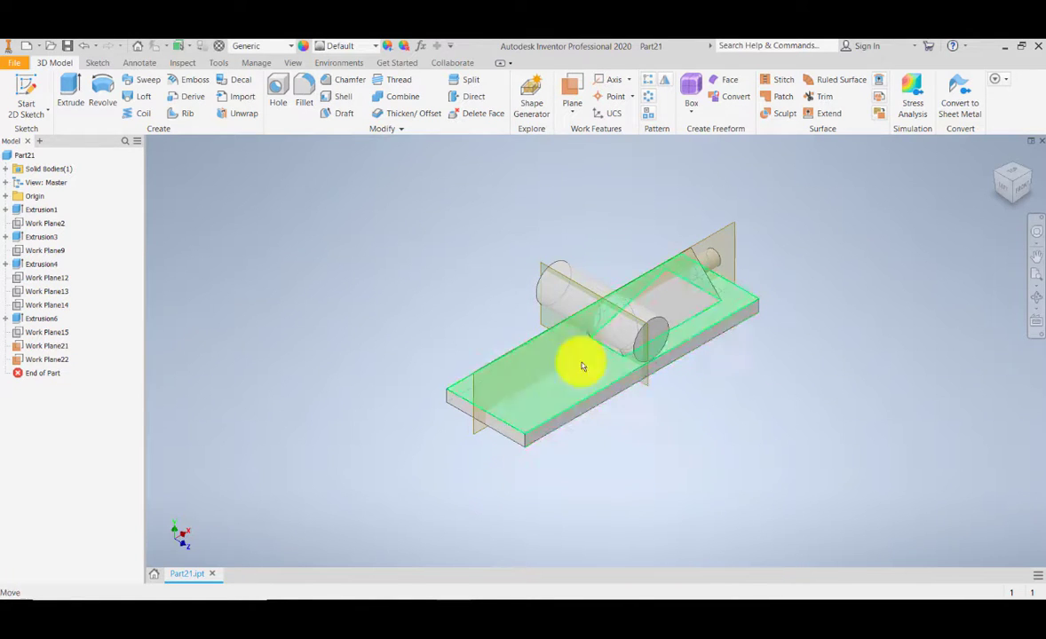
{"action": "scroll", "coordinate": [560, 332], "scroll_direction": "up", "scroll_amount": 6}
{"action": "scroll", "coordinate": [712, 593], "scroll_direction": "down", "scroll_amount": 4}
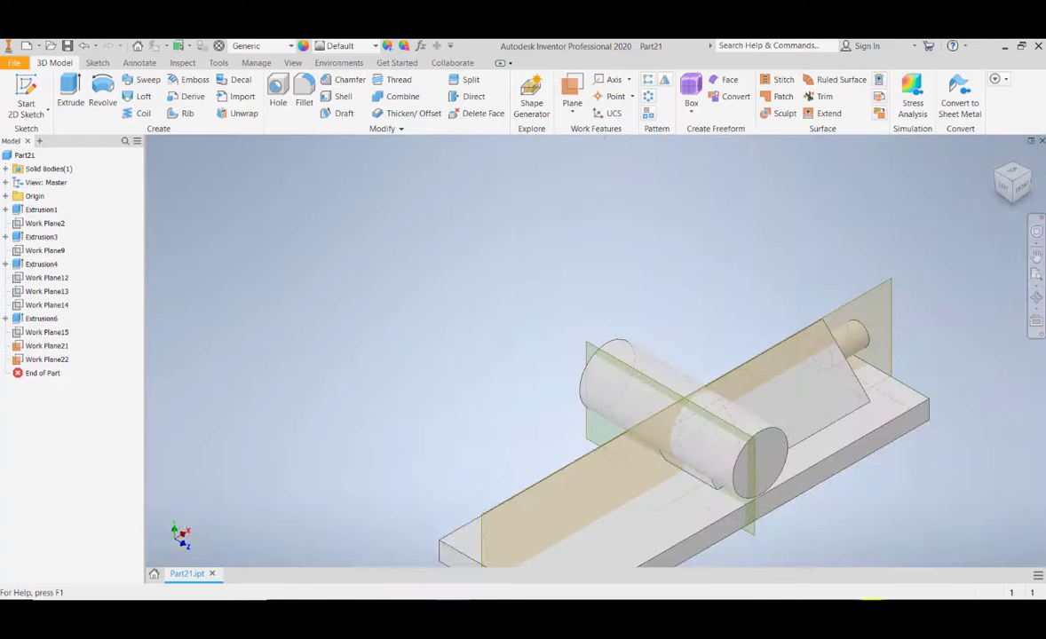
{"action": "middle_click_drag", "start_coordinate": [643, 523], "coordinate": [651, 420]}
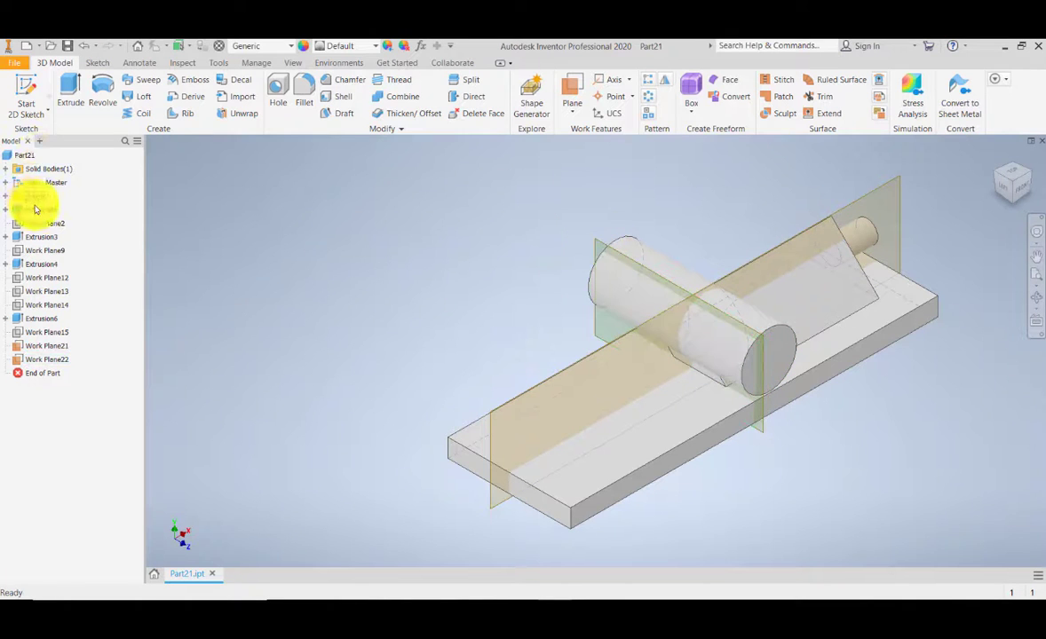
{"action": "left_click", "coordinate": [34, 111]}
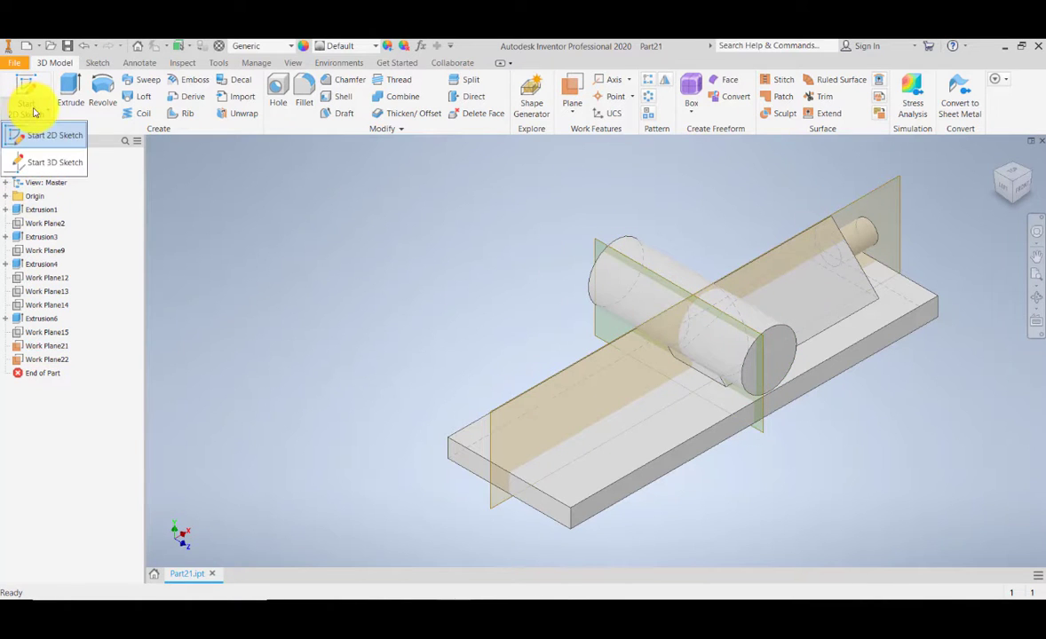
{"action": "left_click", "coordinate": [100, 330]}
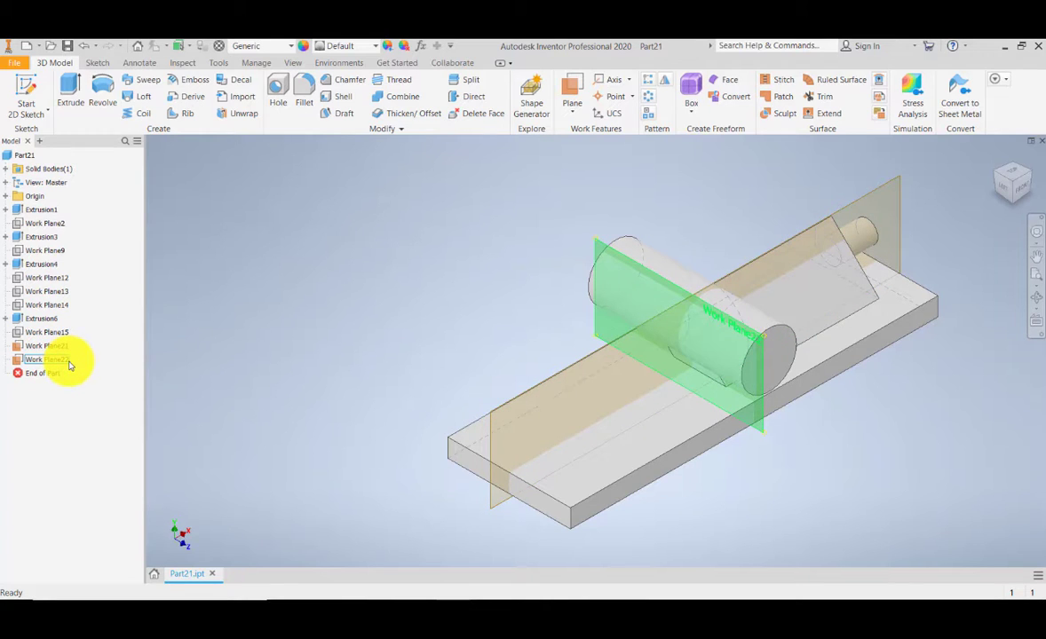
{"action": "left_click", "coordinate": [21, 88]}
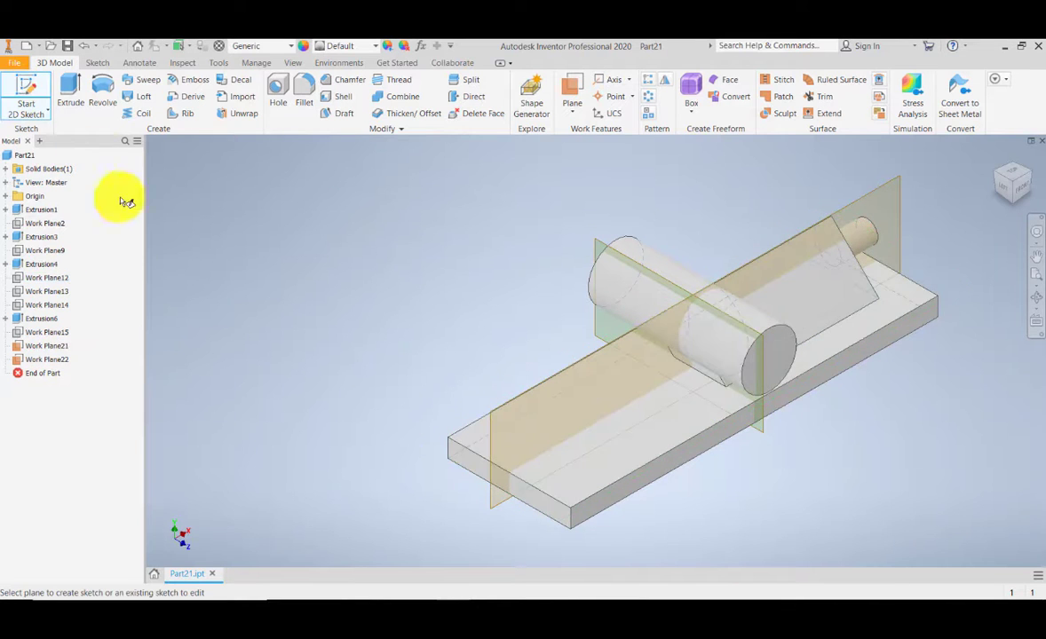
{"action": "left_click", "coordinate": [67, 360]}
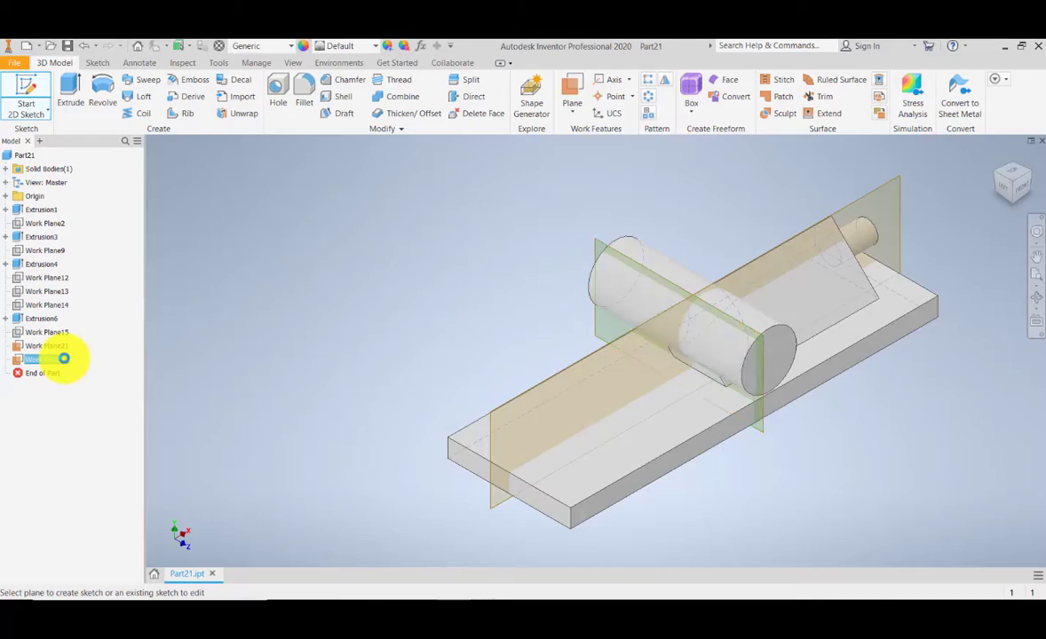
Project the four outline edges of the large cylinder's section into the sketch as reference geometry
{"action": "scroll", "coordinate": [330, 275], "scroll_direction": "up", "scroll_amount": 10}
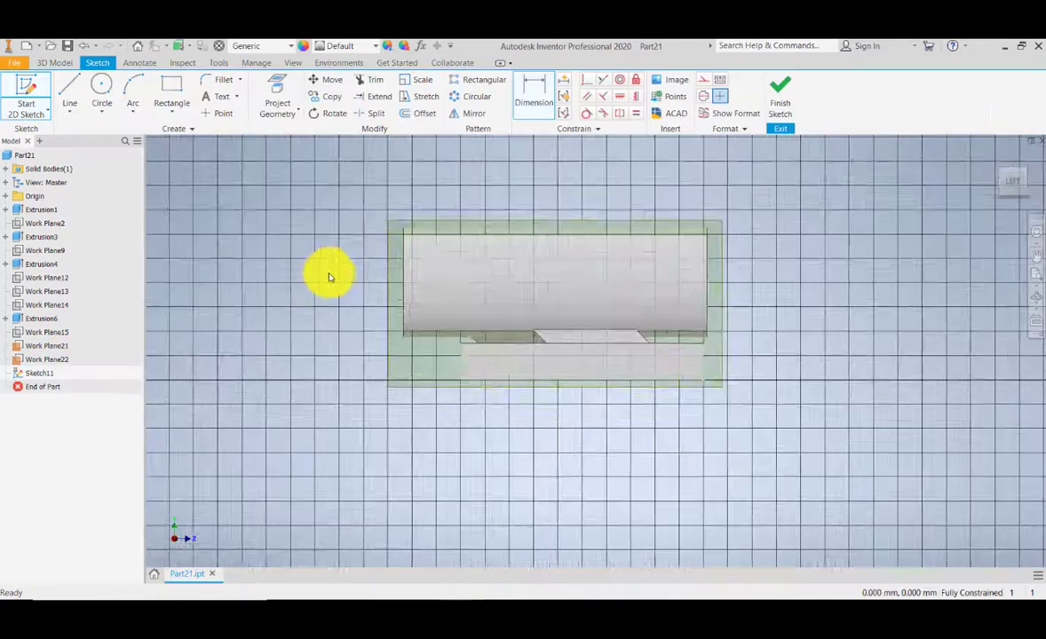
{"action": "middle_click_drag", "start_coordinate": [420, 271], "coordinate": [51, 325]}
{"action": "middle_click_drag", "start_coordinate": [204, 303], "coordinate": [259, 291]}
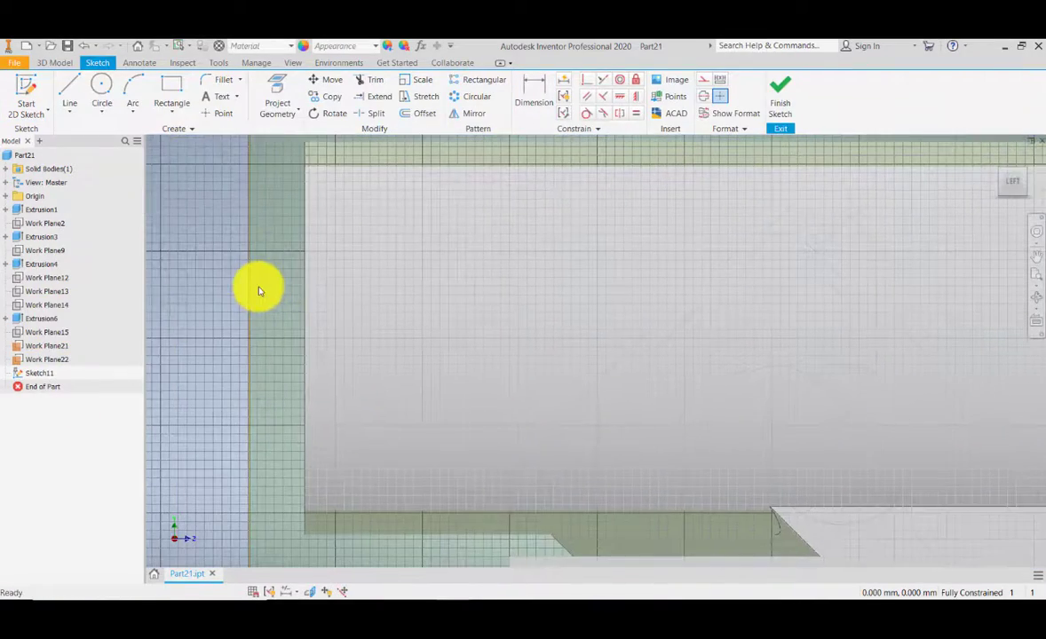
{"action": "scroll", "coordinate": [339, 236], "scroll_direction": "down", "scroll_amount": 3}
{"action": "scroll", "coordinate": [338, 237], "scroll_direction": "up", "scroll_amount": 3}
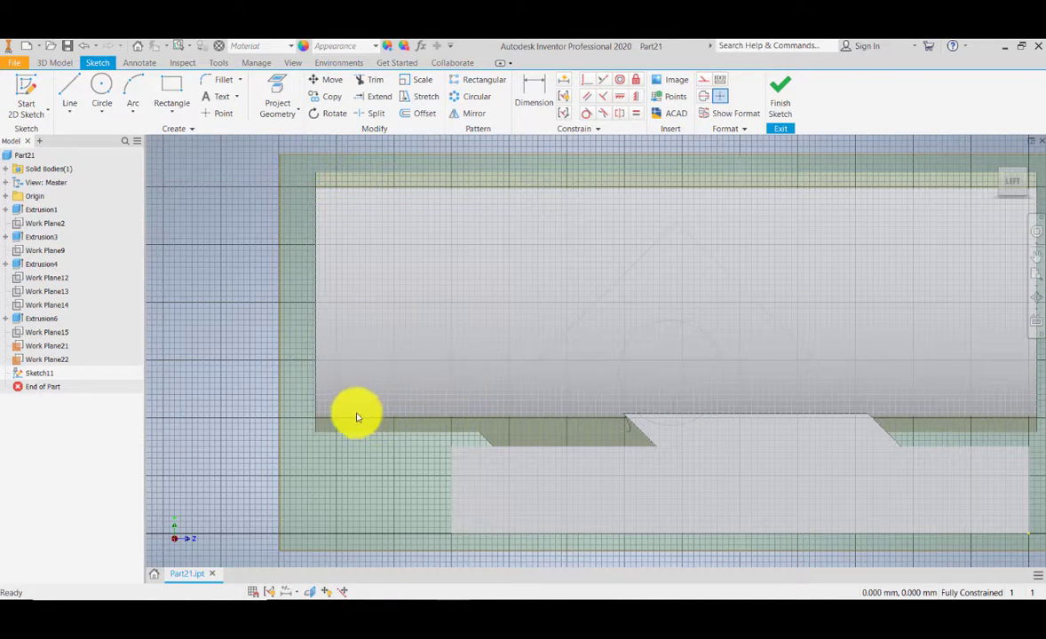
{"action": "scroll", "coordinate": [388, 420], "scroll_direction": "down", "scroll_amount": 3}
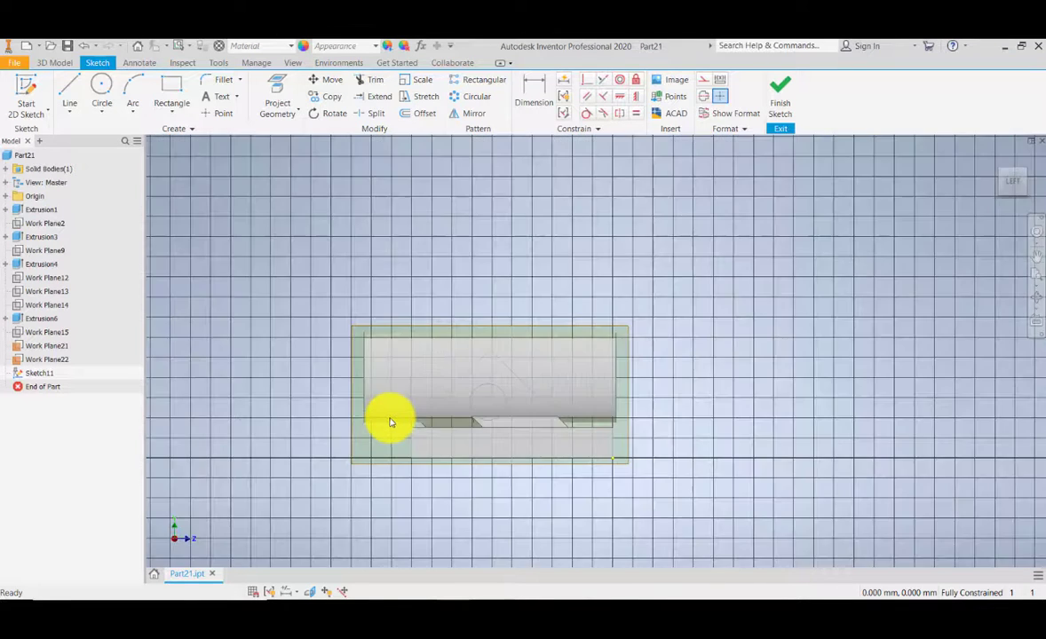
{"action": "scroll", "coordinate": [462, 404], "scroll_direction": "up", "scroll_amount": 4}
{"action": "mouse_move", "coordinate": [463, 399]}
{"action": "middle_mouse_down"}
{"action": "mouse_move", "coordinate": [301, 413]}
{"action": "mouse_move", "coordinate": [400, 397]}
{"action": "middle_mouse_up"}
{"action": "scroll", "coordinate": [399, 396], "scroll_direction": "up", "scroll_amount": 5}
{"action": "scroll", "coordinate": [399, 368], "scroll_direction": "down", "scroll_amount": 3}
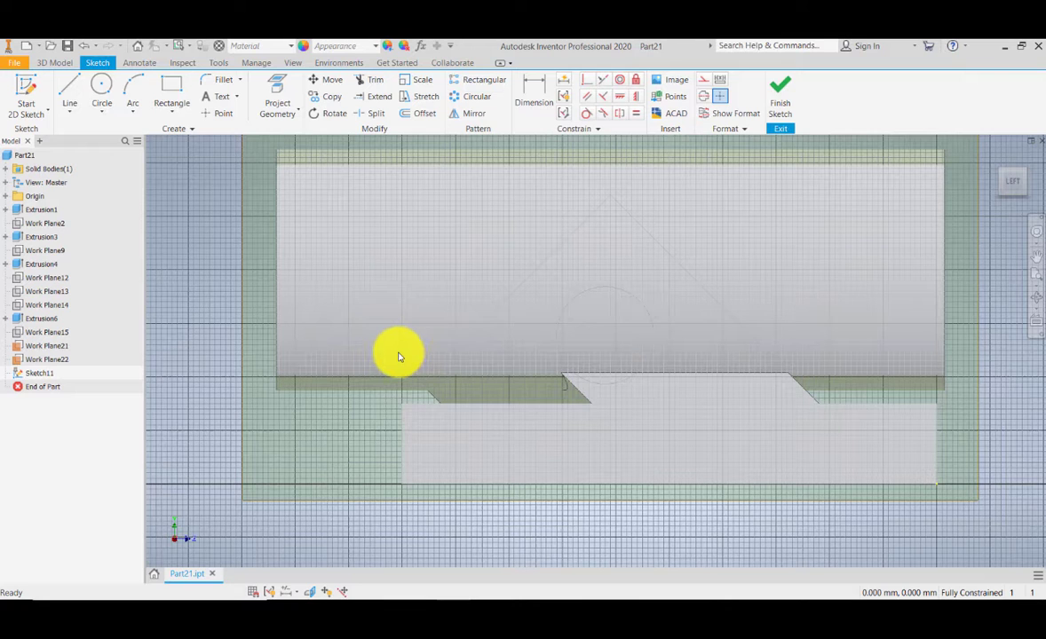
{"action": "middle_click_drag", "start_coordinate": [373, 301], "coordinate": [381, 319]}
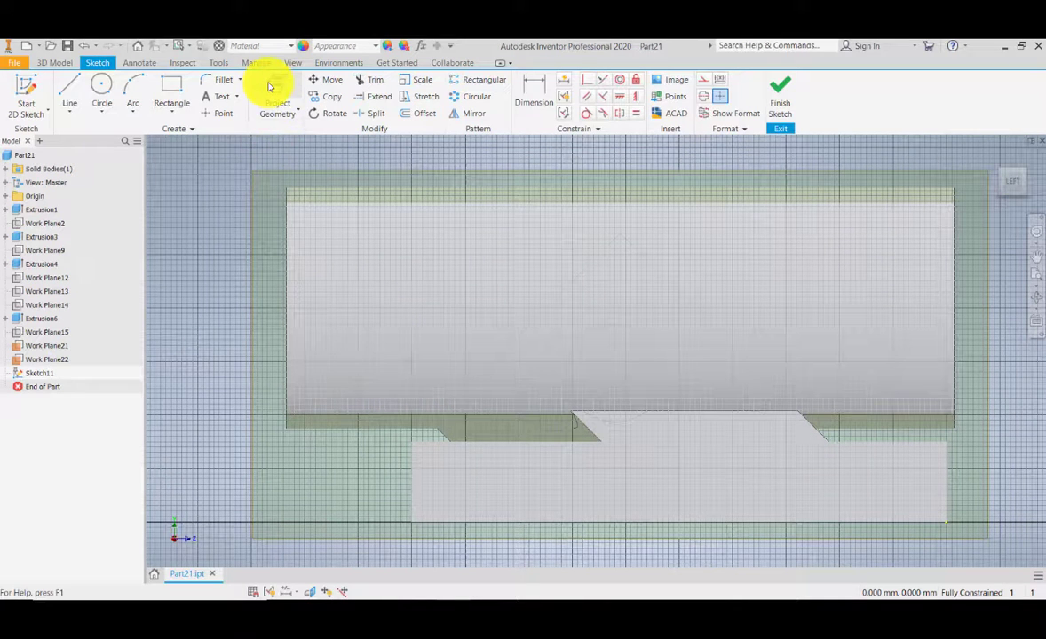
{"action": "left_click", "coordinate": [272, 89]}
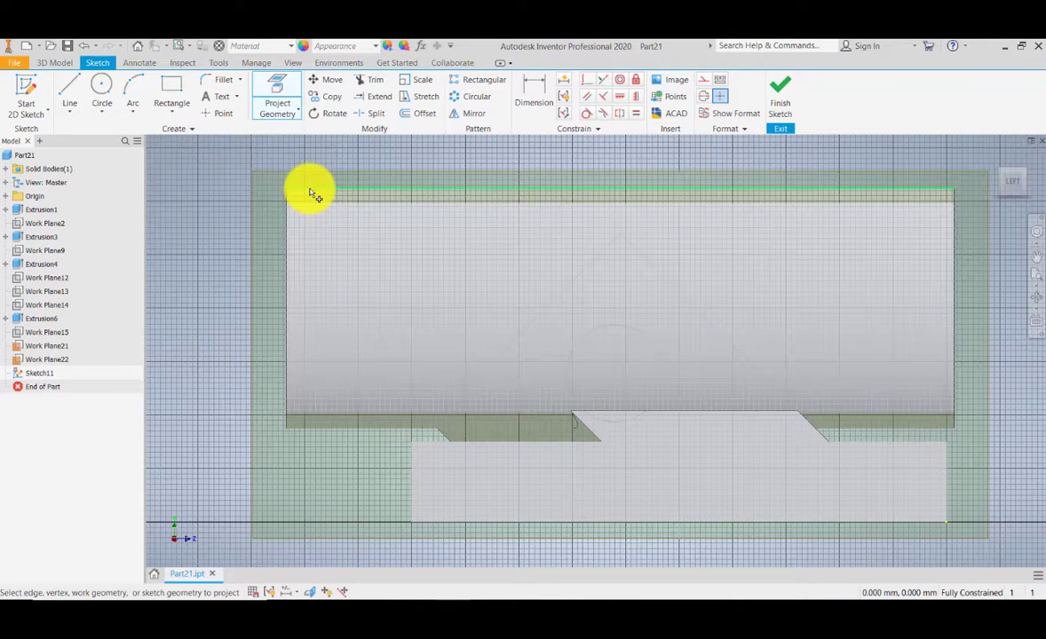
{"action": "left_click", "coordinate": [310, 192]}
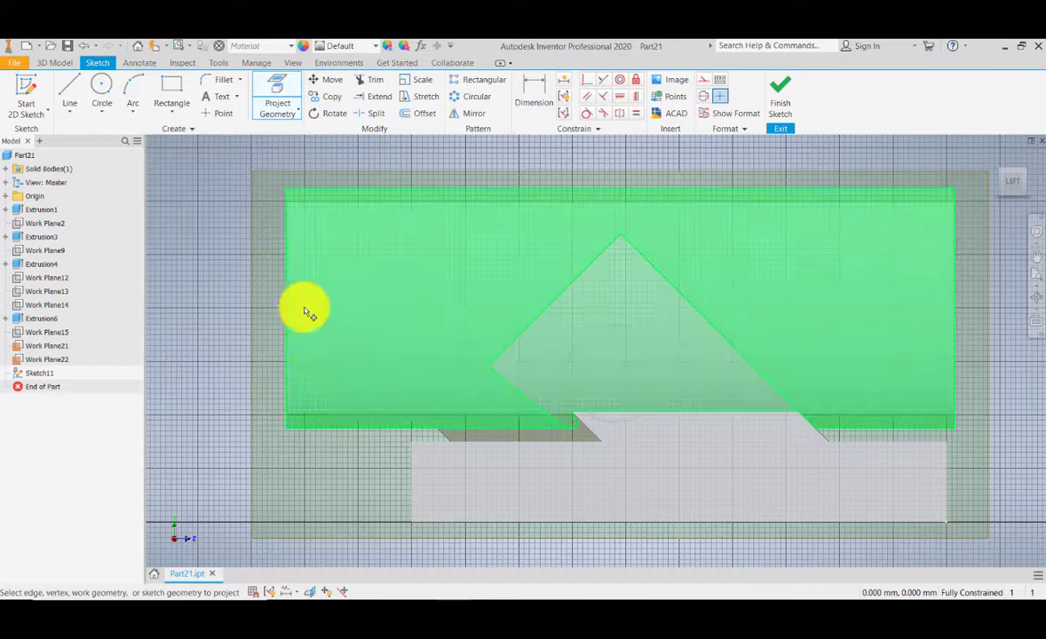
{"action": "left_click", "coordinate": [349, 429]}
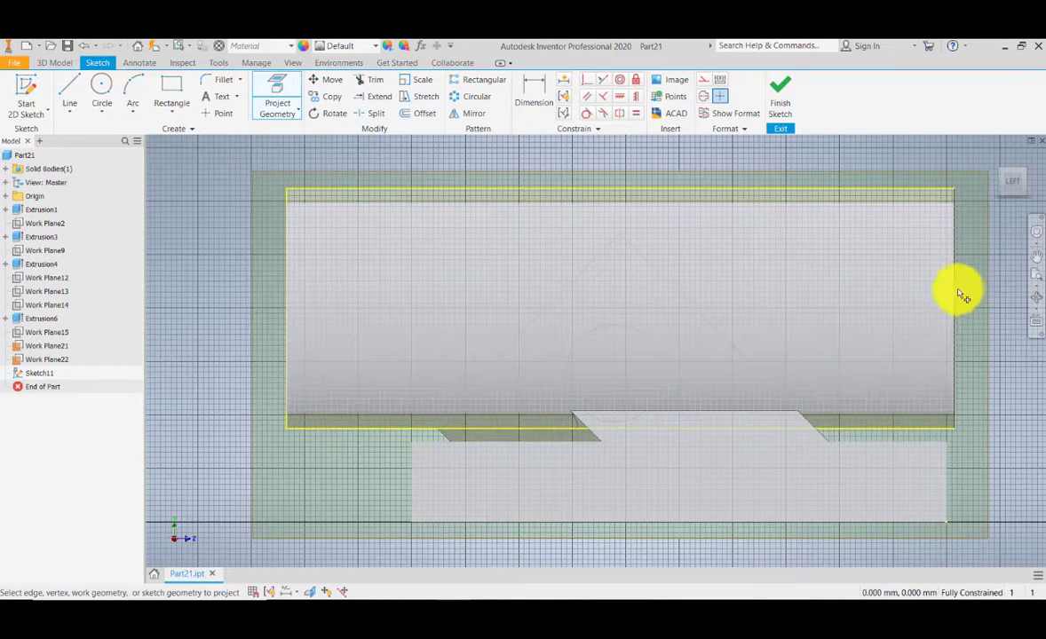
{"action": "left_click", "coordinate": [952, 297]}
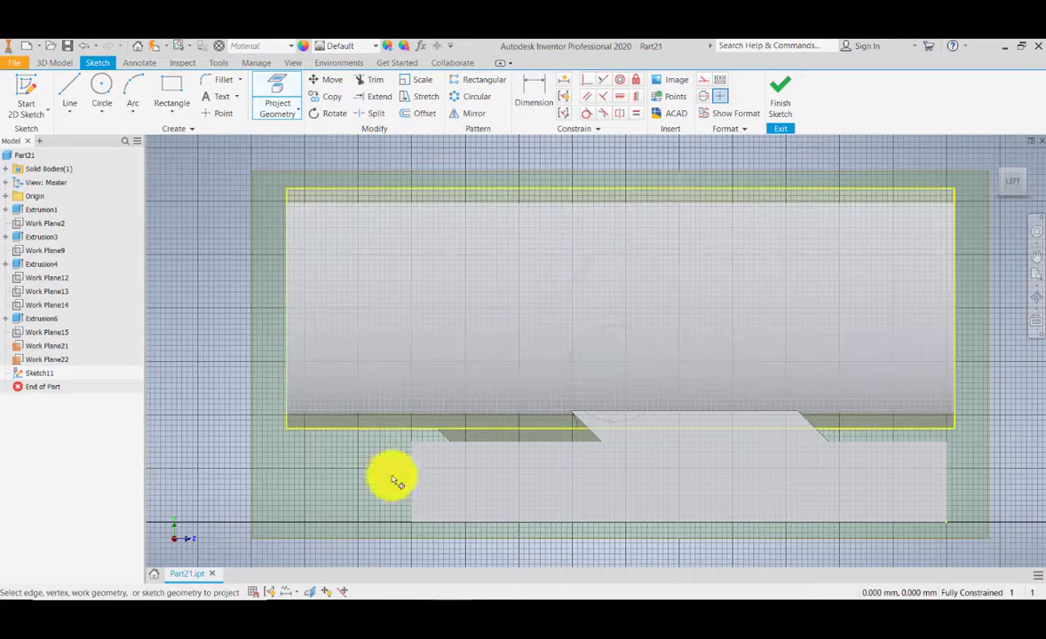
{"action": "left_click", "coordinate": [302, 282]}
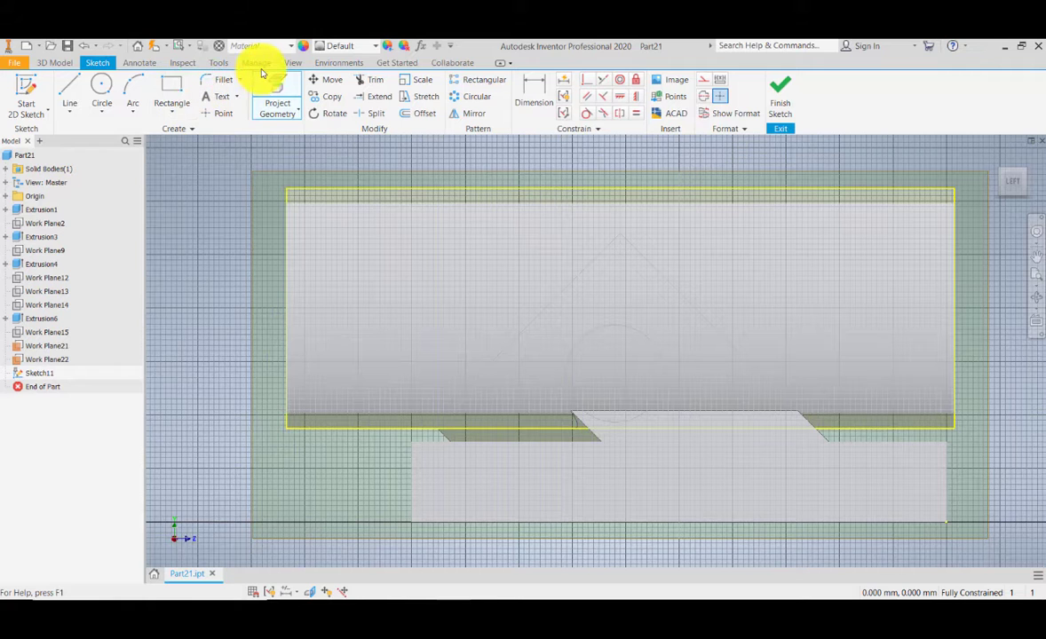
Change the model's visual style to wireframe so the sketch geometry can be worked on
{"action": "left_click", "coordinate": [293, 64]}
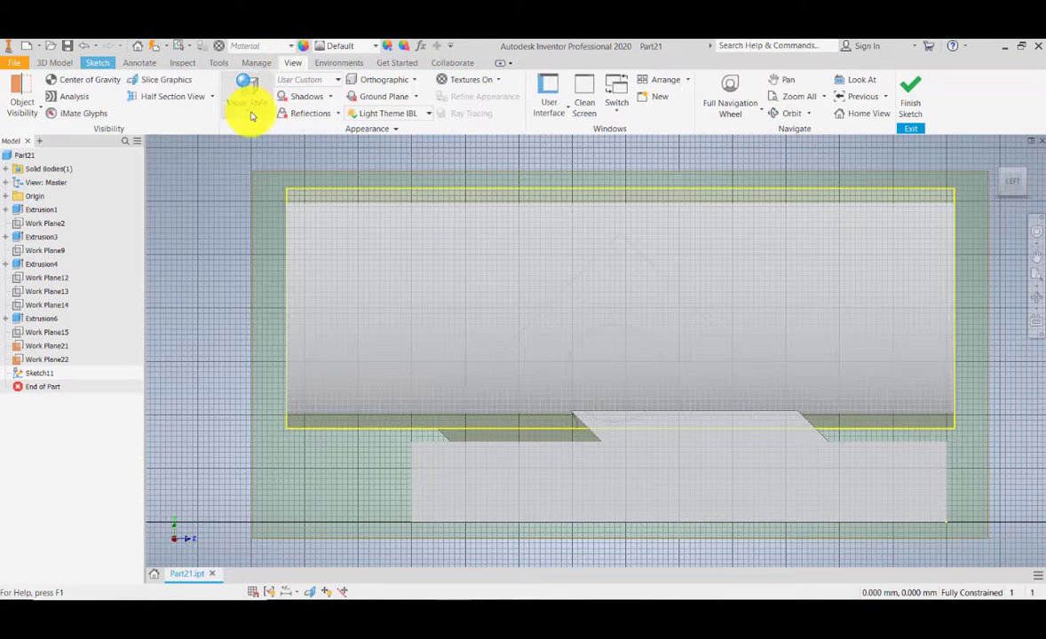
{"action": "left_click", "coordinate": [245, 91]}
{"action": "left_click", "coordinate": [284, 255]}
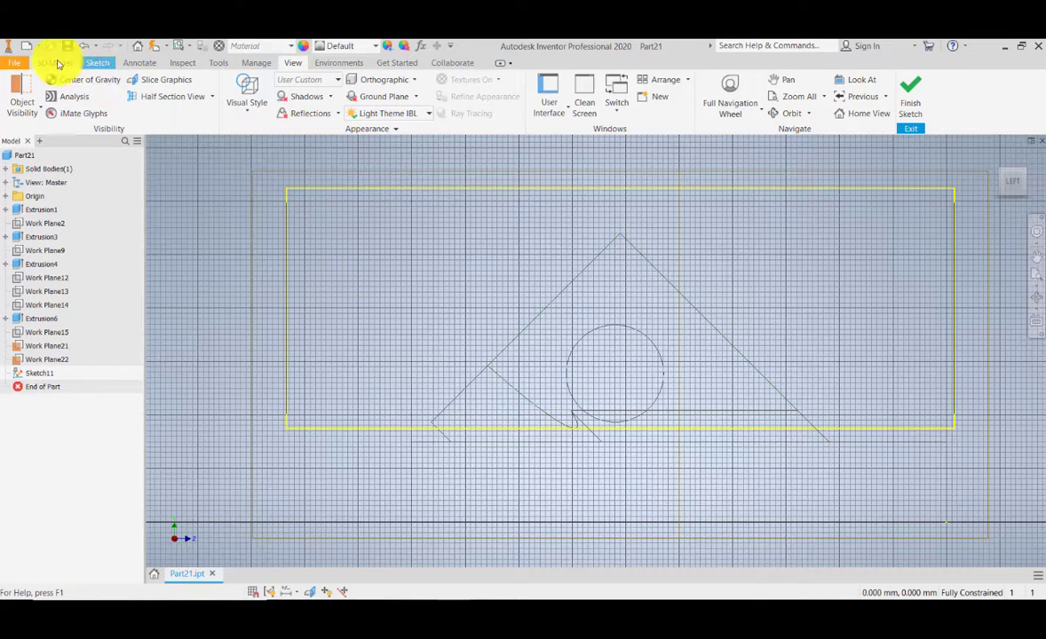
Sketch a rectangle about 77 mm wide inside the upper-left part of the large cylinder's projected outline
{"action": "left_click", "coordinate": [96, 62]}
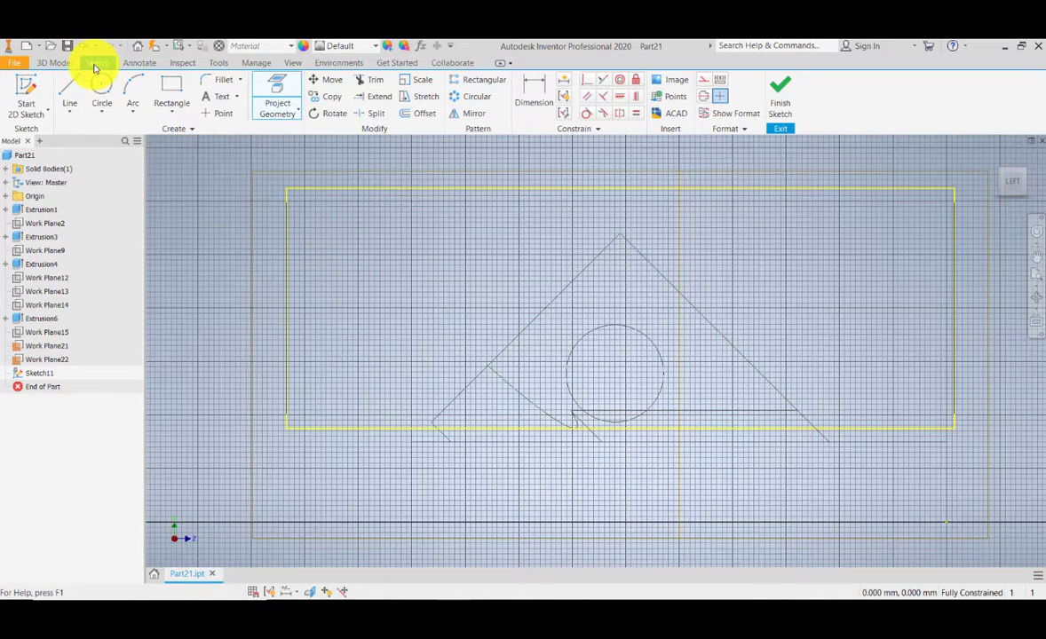
{"action": "left_click", "coordinate": [177, 86]}
{"action": "left_click", "coordinate": [328, 229]}
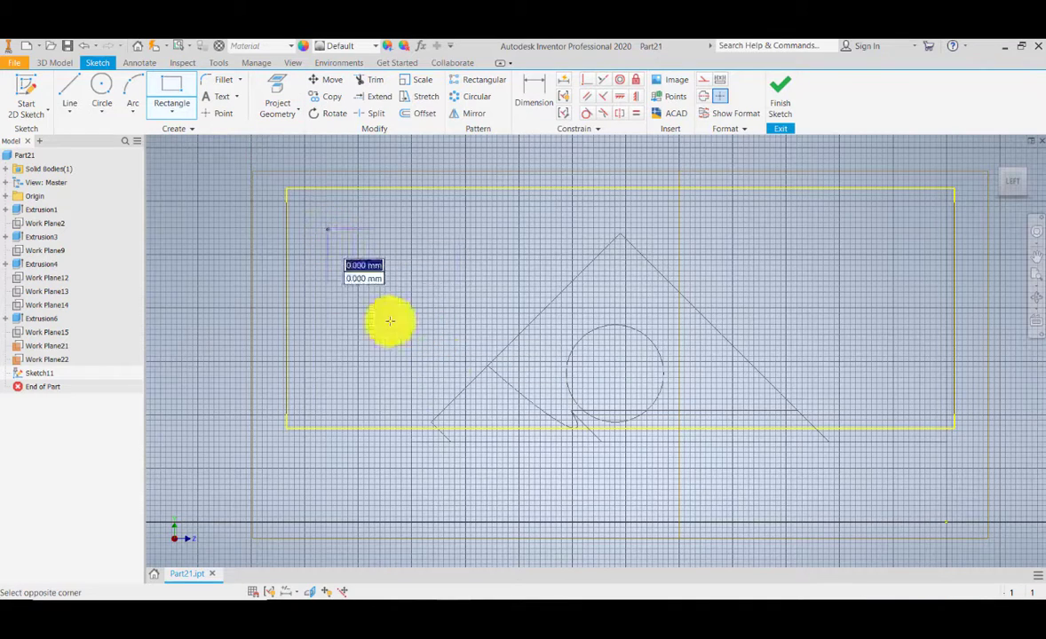
{"action": "left_click", "coordinate": [533, 349]}
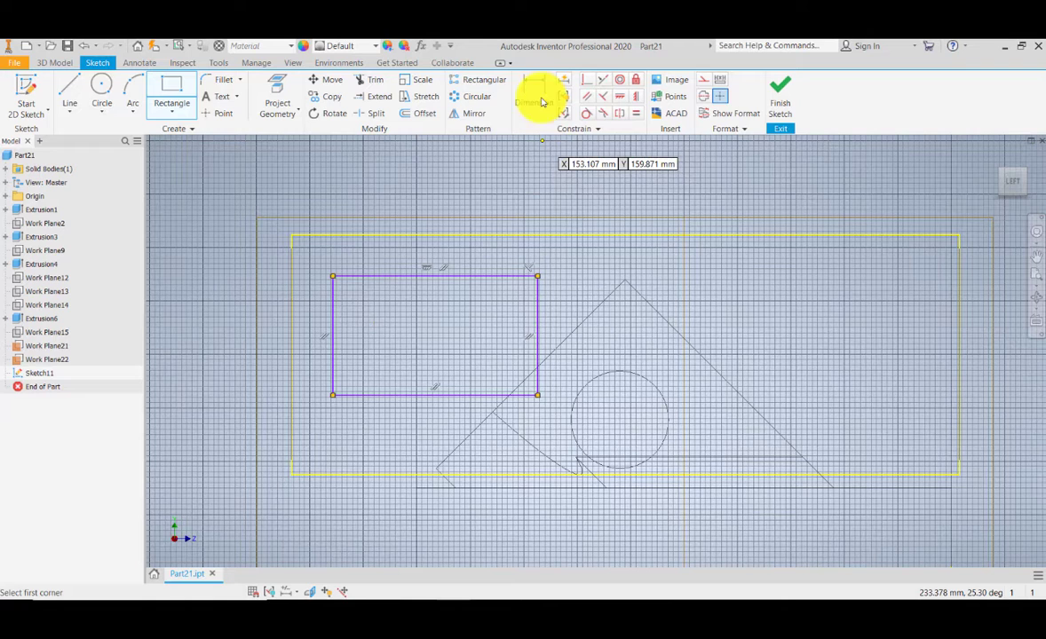
Dimension the rectangle's width between its two vertical sides and set it to 80 mm
{"action": "left_click", "coordinate": [533, 90]}
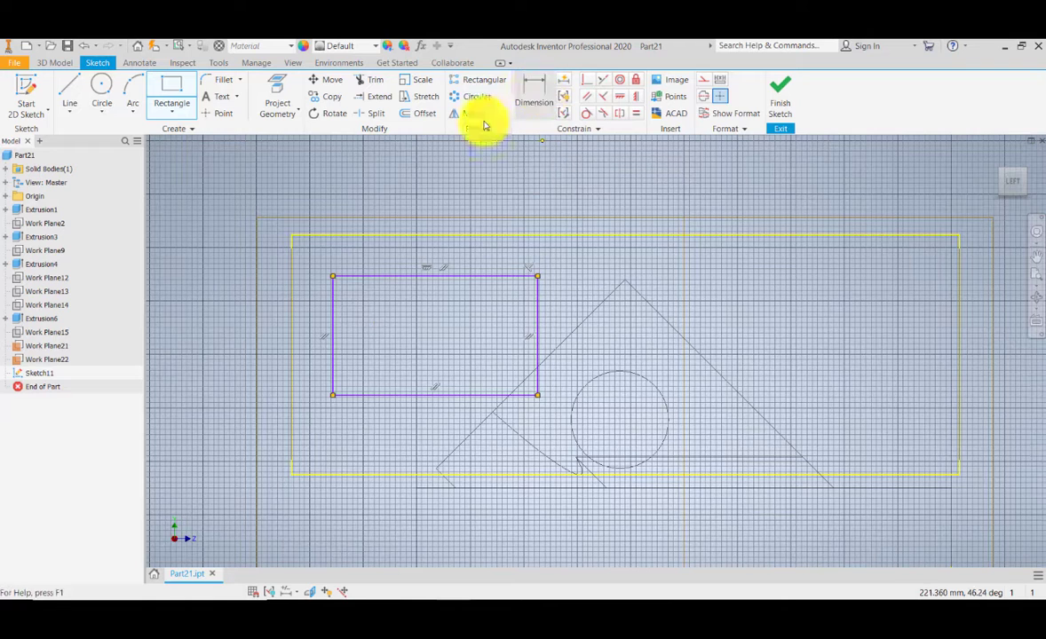
{"action": "left_click", "coordinate": [334, 298]}
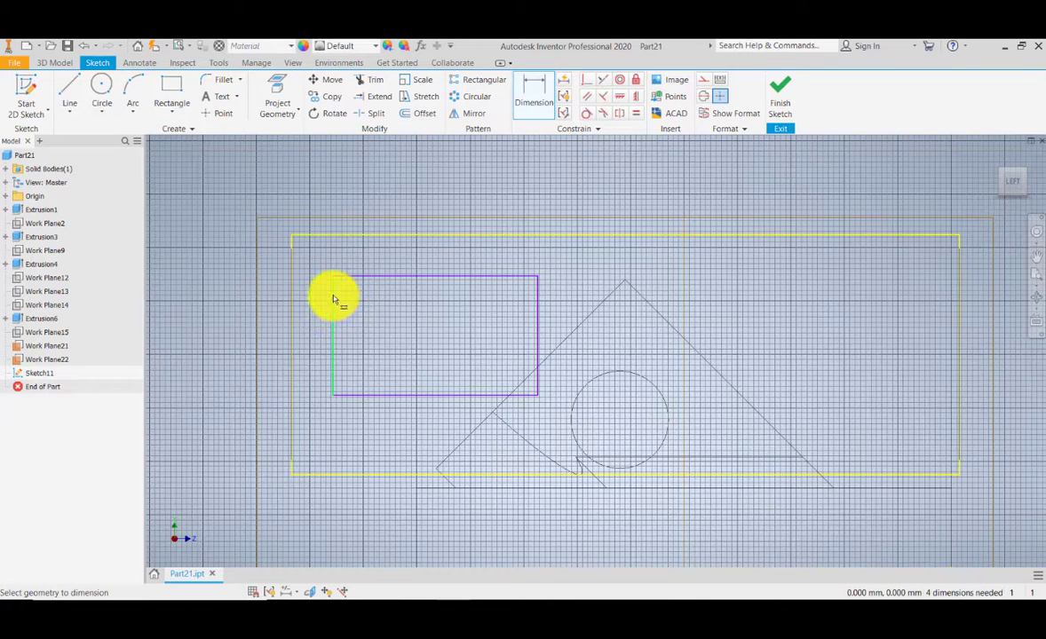
{"action": "left_click", "coordinate": [536, 322]}
{"action": "left_click", "coordinate": [451, 263]}
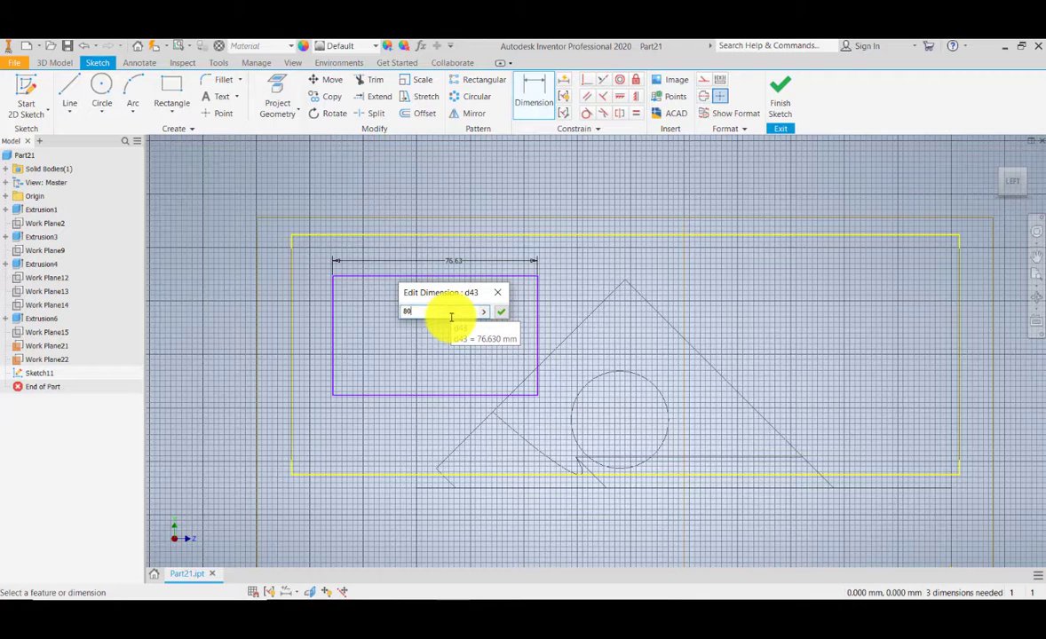
{"action": "key", "text": "Return"}
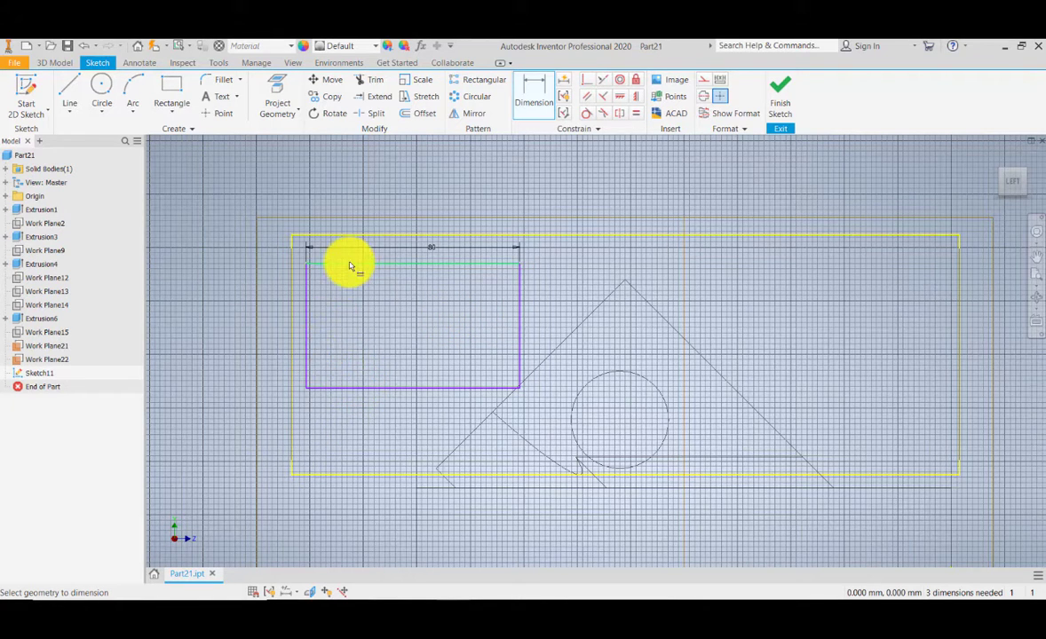
Dimension the rectangle's height between its two horizontal sides and set it to 50 mm
{"action": "left_click", "coordinate": [350, 263]}
{"action": "left_click", "coordinate": [359, 388]}
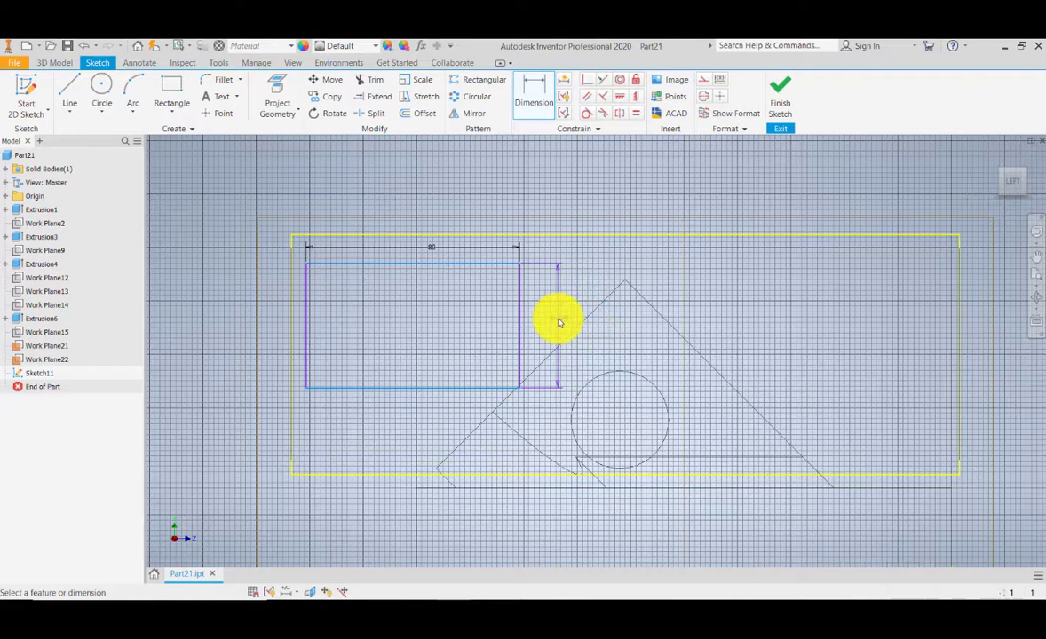
{"action": "left_click", "coordinate": [556, 320]}
{"action": "type", "text": "50"}
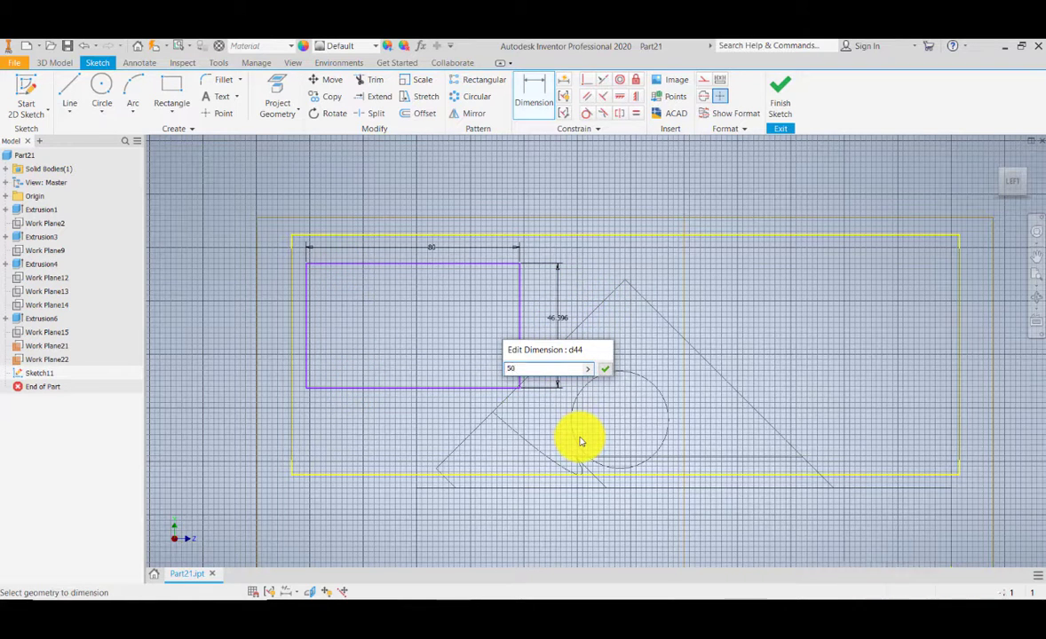
{"action": "key", "text": "Return"}
Set the distance between the rectangle's upper side and the upper edge of the projected outline to 10 mm
{"action": "scroll", "coordinate": [353, 286], "scroll_direction": "down", "scroll_amount": 3}
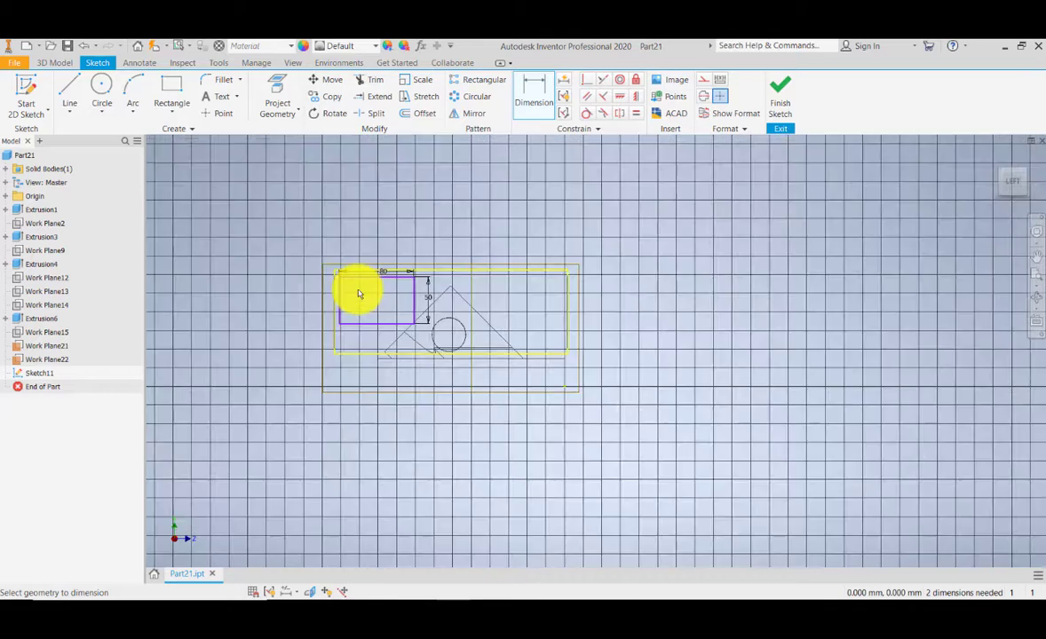
{"action": "scroll", "coordinate": [358, 294], "scroll_direction": "up", "scroll_amount": 4}
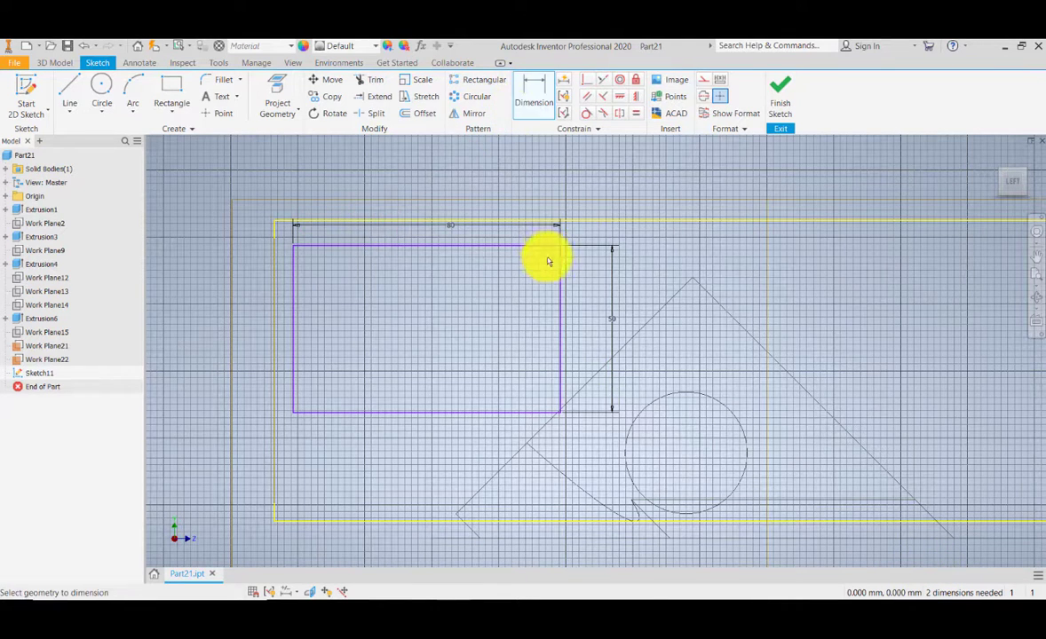
{"action": "left_click", "coordinate": [602, 221]}
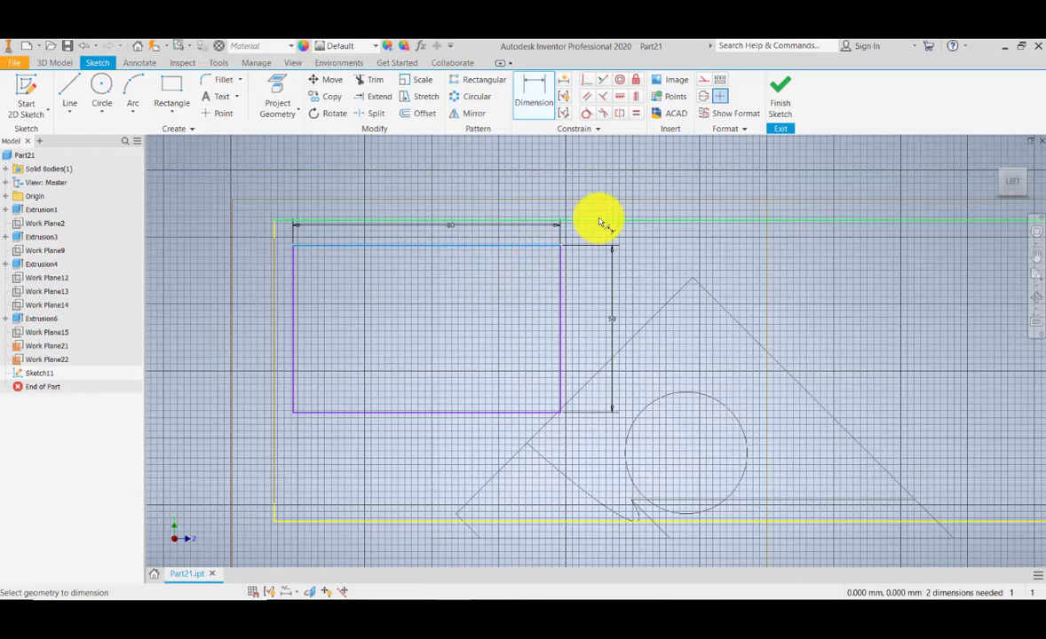
{"action": "left_click", "coordinate": [709, 253]}
{"action": "left_click", "coordinate": [706, 262]}
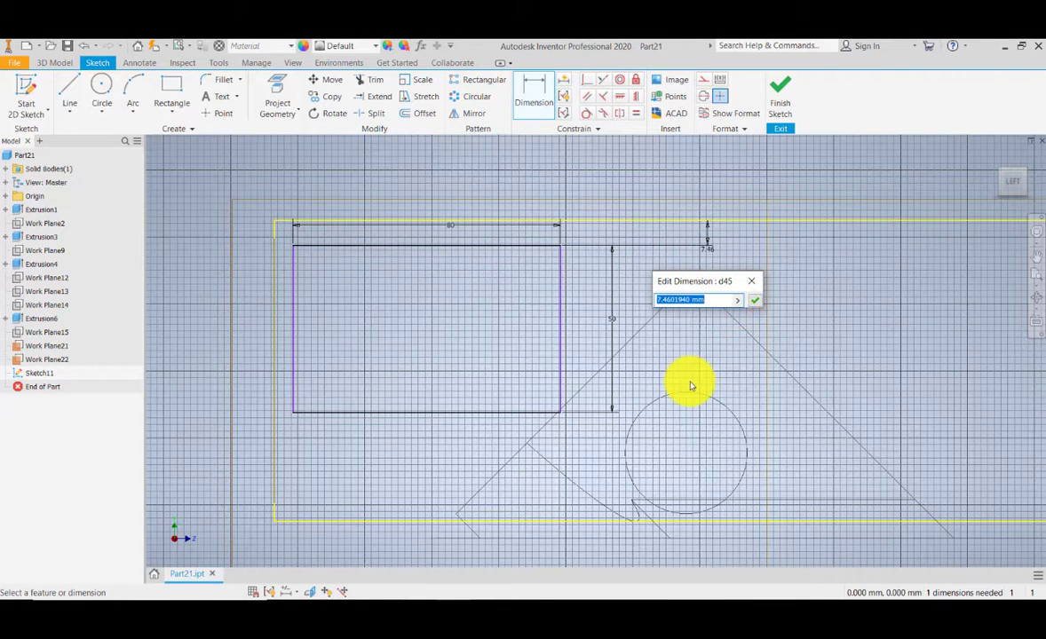
{"action": "type", "text": "10"}
{"action": "key", "text": "Return"}
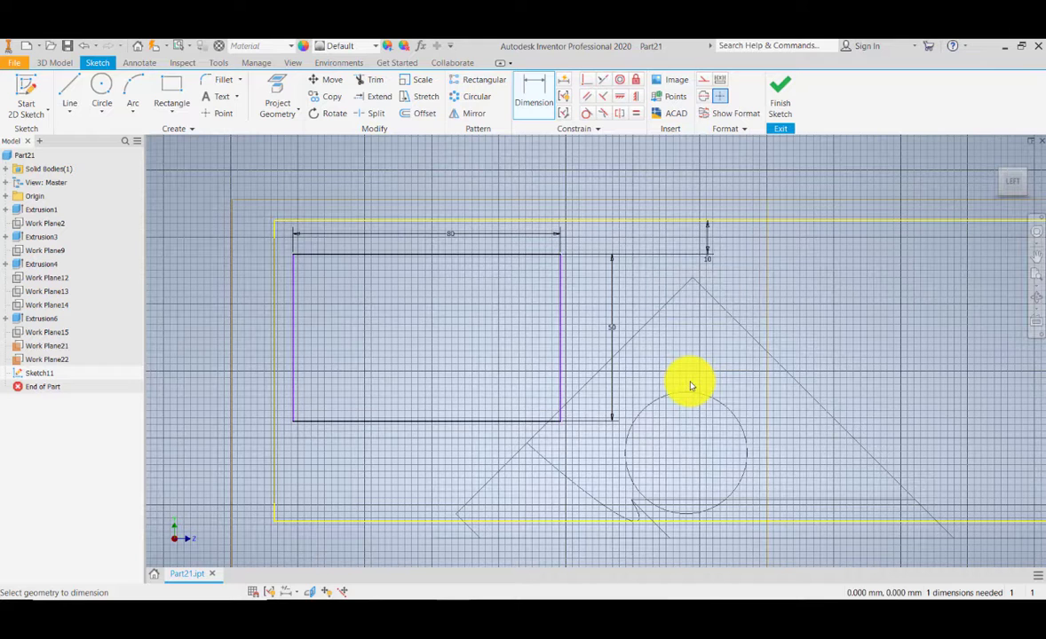
Set the distance from the projected outline's left edge to the rectangle's left side to 20 mm and finish the sketch
{"action": "left_click", "coordinate": [277, 329]}
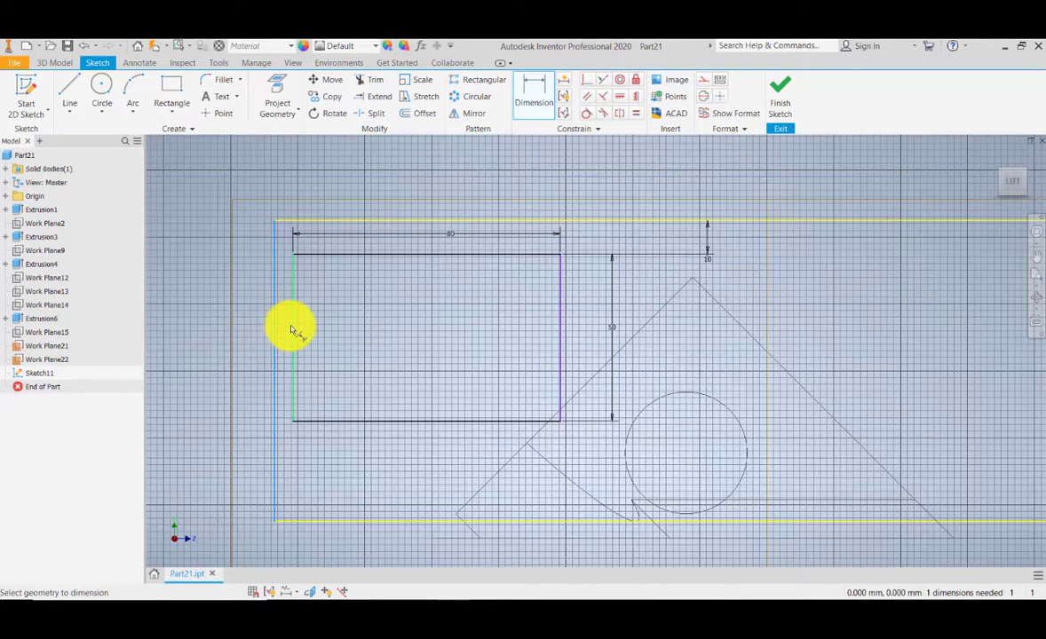
{"action": "left_click", "coordinate": [303, 471]}
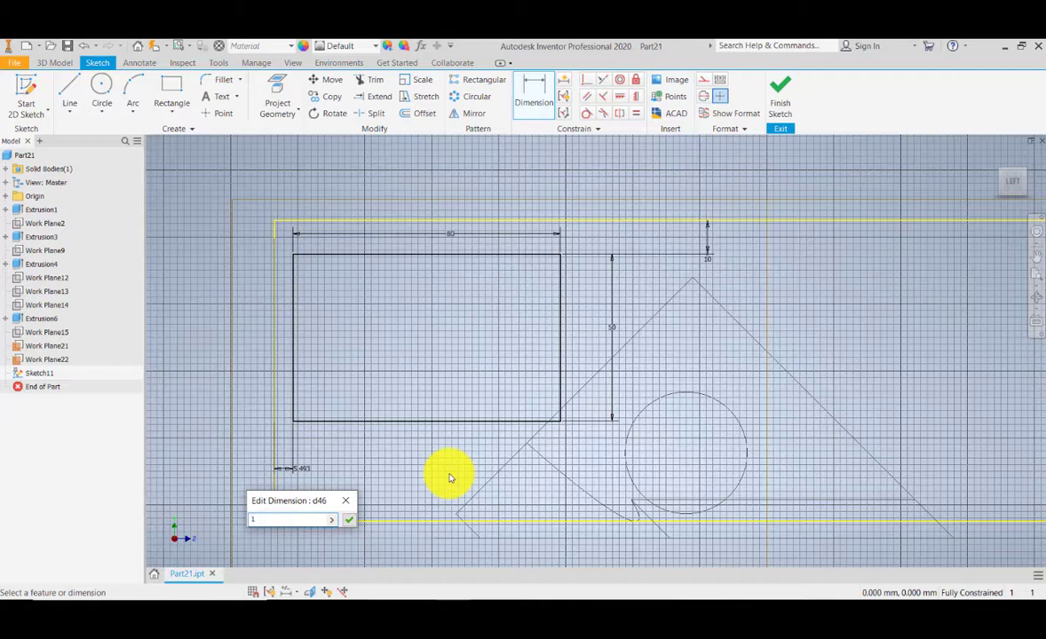
{"action": "key", "text": "Return"}
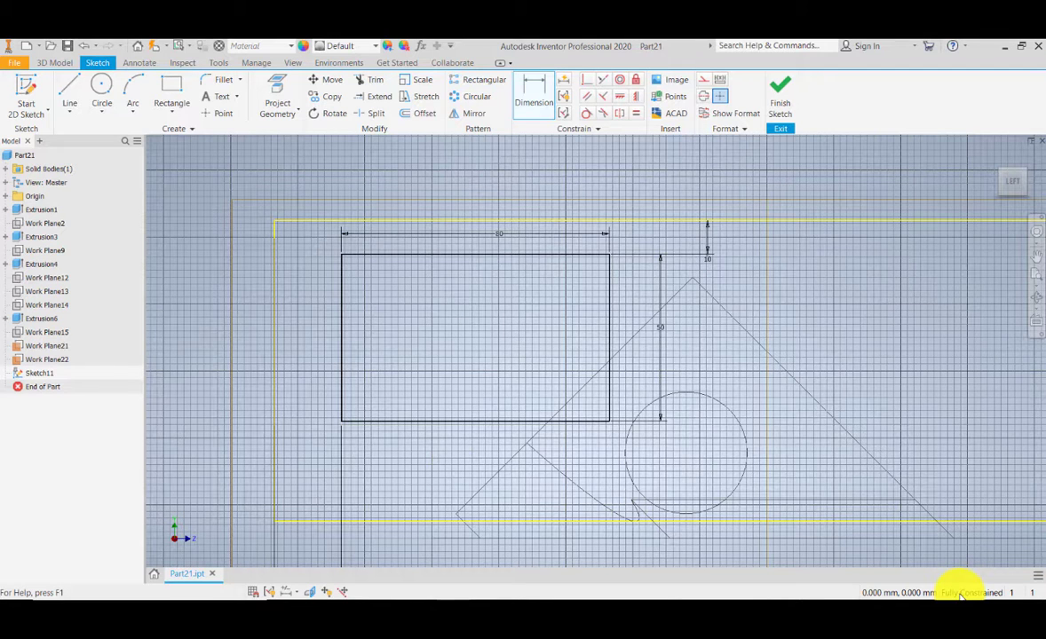
{"action": "left_click", "coordinate": [789, 104]}
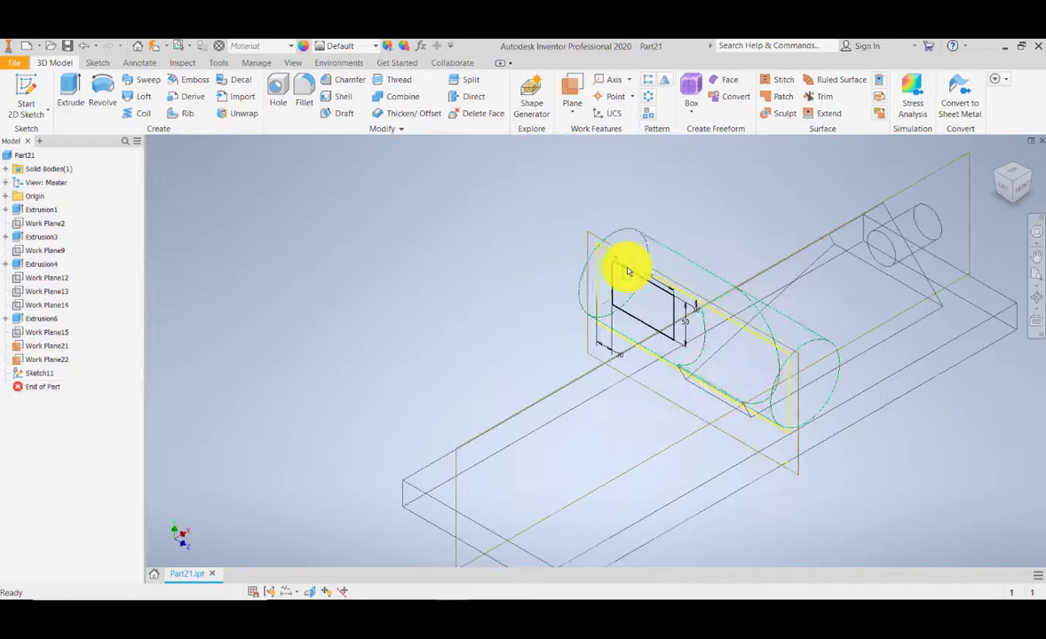
Extrude the rectangle as a cut through the large cylinder in both directions, using the asymmetric direction with distance A at 66.25 mm
{"action": "left_click", "coordinate": [70, 89]}
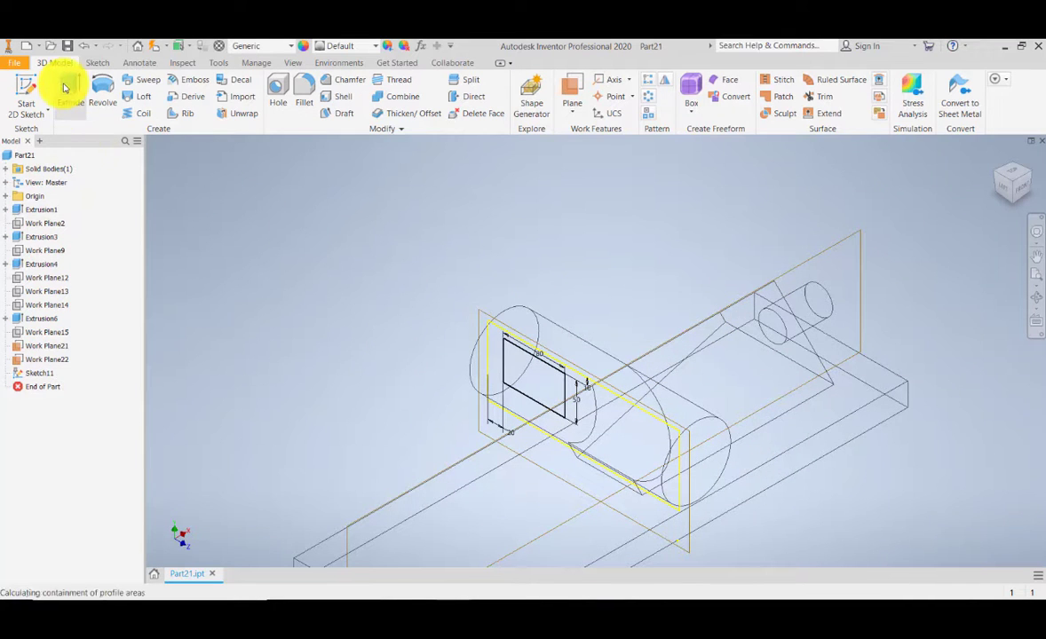
{"action": "left_click", "coordinate": [560, 381]}
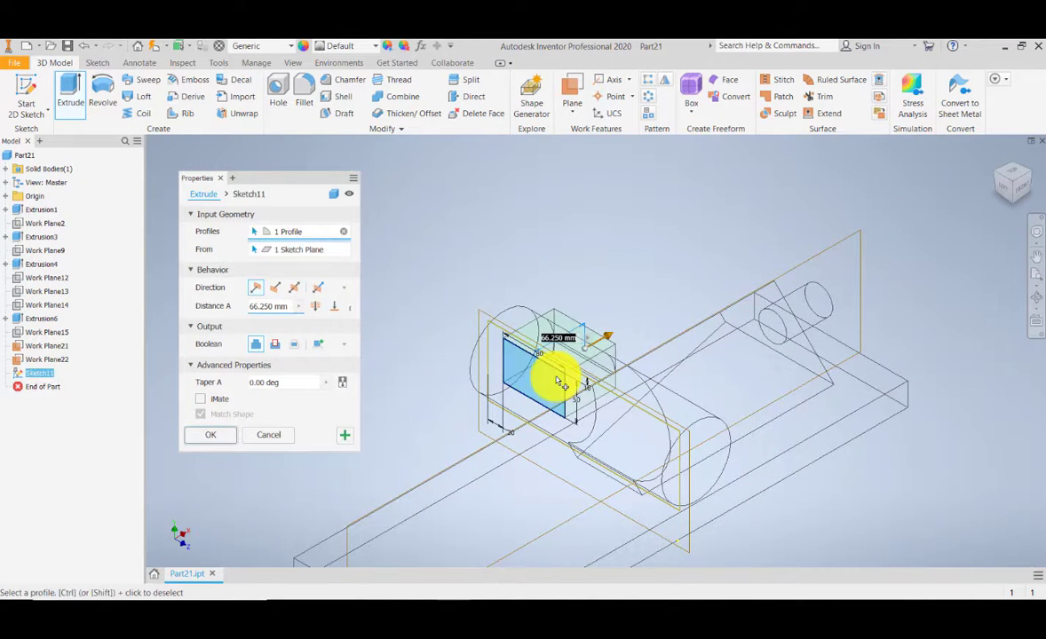
{"action": "left_click", "coordinate": [321, 291]}
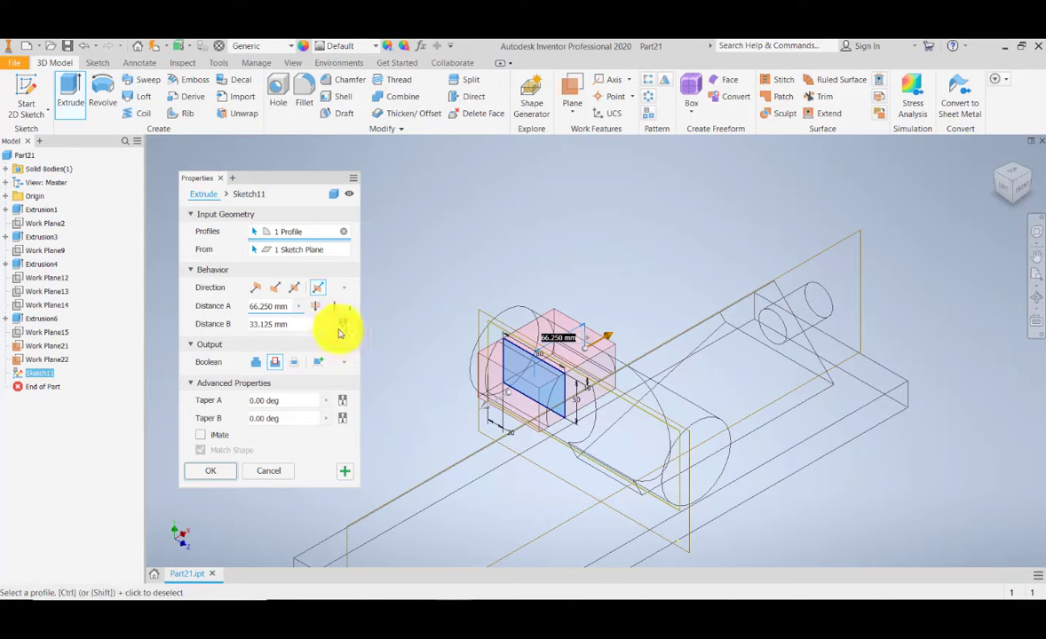
{"action": "left_click", "coordinate": [214, 476]}
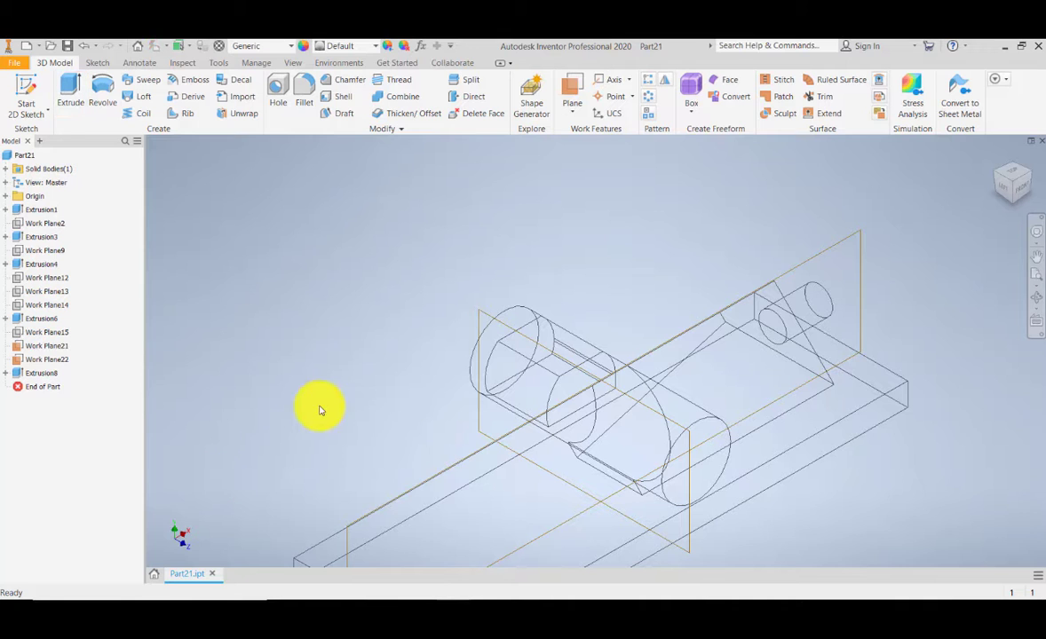
Change the model's visual style to Shaded with Edges
{"action": "middle_click_drag", "start_coordinate": [381, 389], "coordinate": [326, 363]}
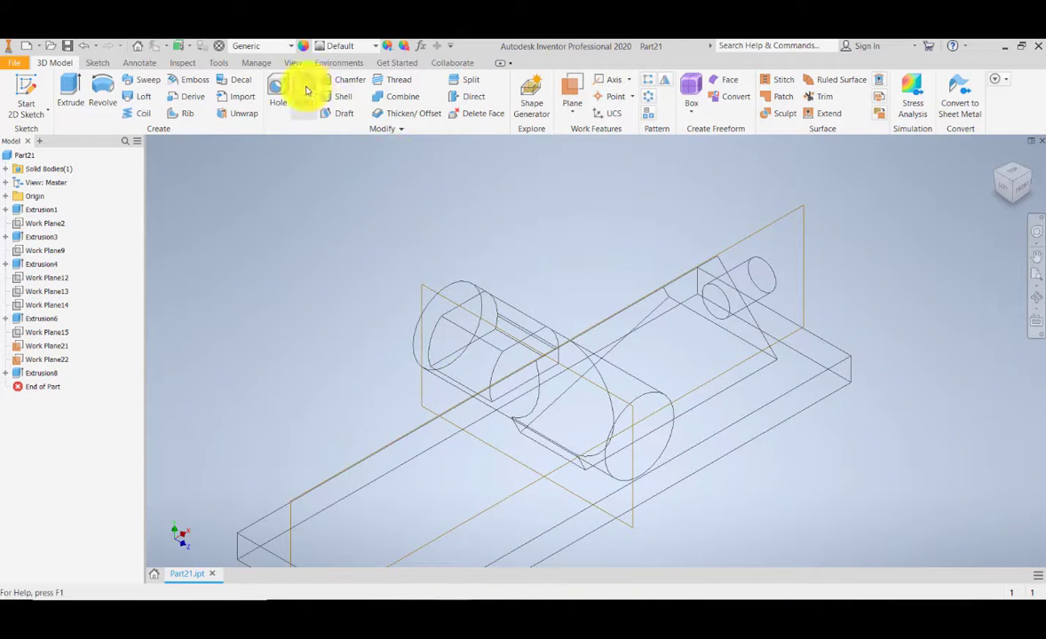
{"action": "left_click", "coordinate": [294, 63]}
{"action": "left_click", "coordinate": [248, 99]}
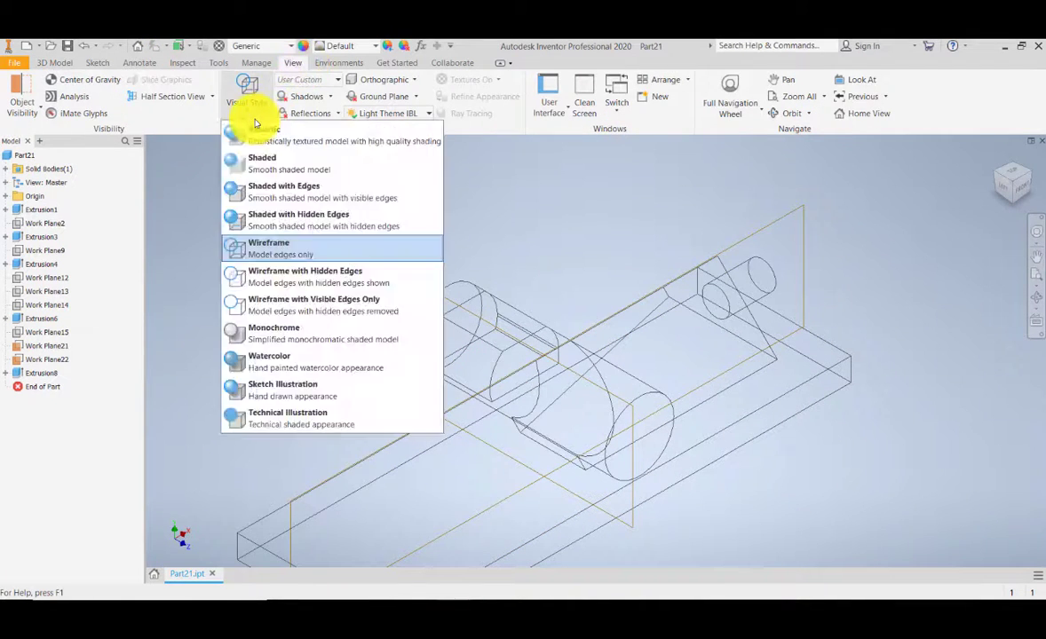
{"action": "left_click", "coordinate": [271, 195]}
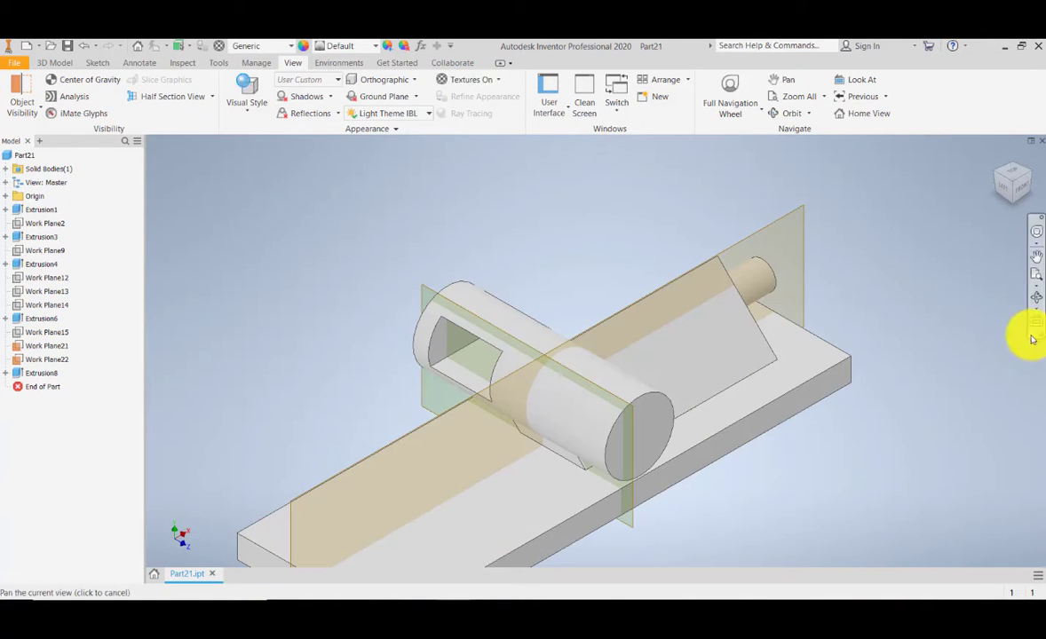
Examine the rectangular cut in the large cylinder from the opposite side and from above
{"action": "left_click", "coordinate": [1032, 302]}
{"action": "left_click_drag", "start_coordinate": [453, 362], "coordinate": [656, 334]}
{"action": "scroll", "coordinate": [652, 439], "scroll_direction": "up", "scroll_amount": 5}
{"action": "scroll", "coordinate": [649, 438], "scroll_direction": "down", "scroll_amount": 10}
{"action": "scroll", "coordinate": [682, 278], "scroll_direction": "up", "scroll_amount": 6}
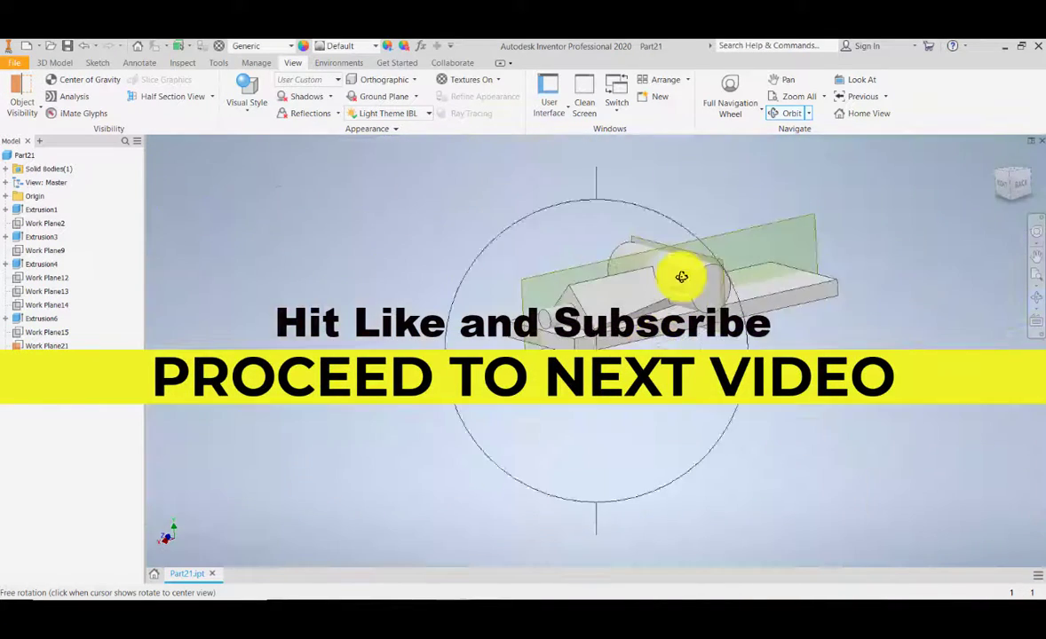
{"action": "scroll", "coordinate": [684, 281], "scroll_direction": "down", "scroll_amount": 6}
{"action": "scroll", "coordinate": [684, 293], "scroll_direction": "up", "scroll_amount": 6}
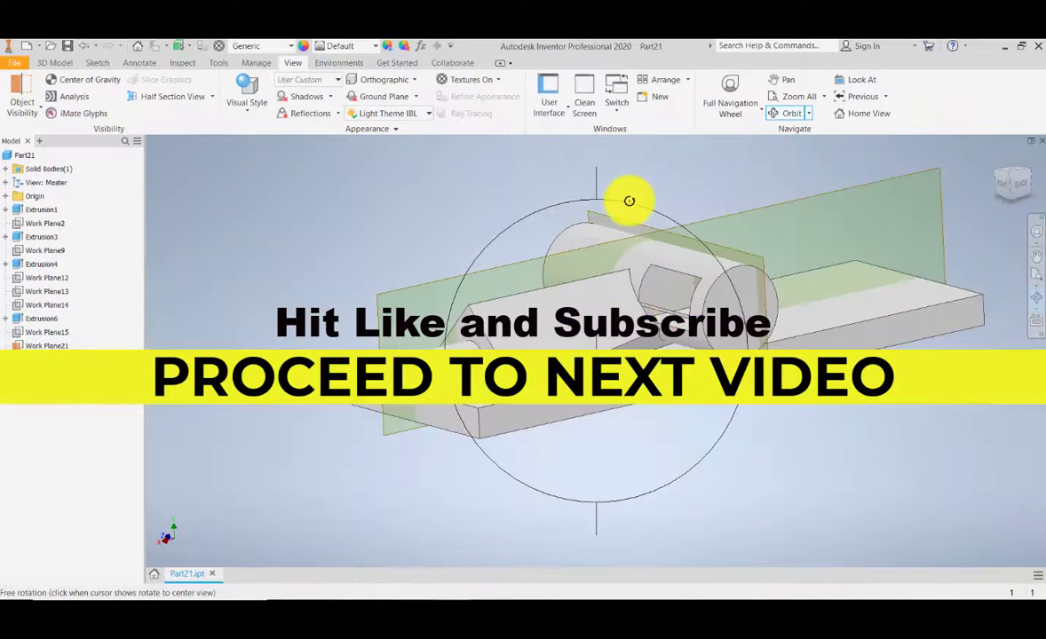
{"action": "left_click_drag", "start_coordinate": [592, 227], "coordinate": [573, 264]}
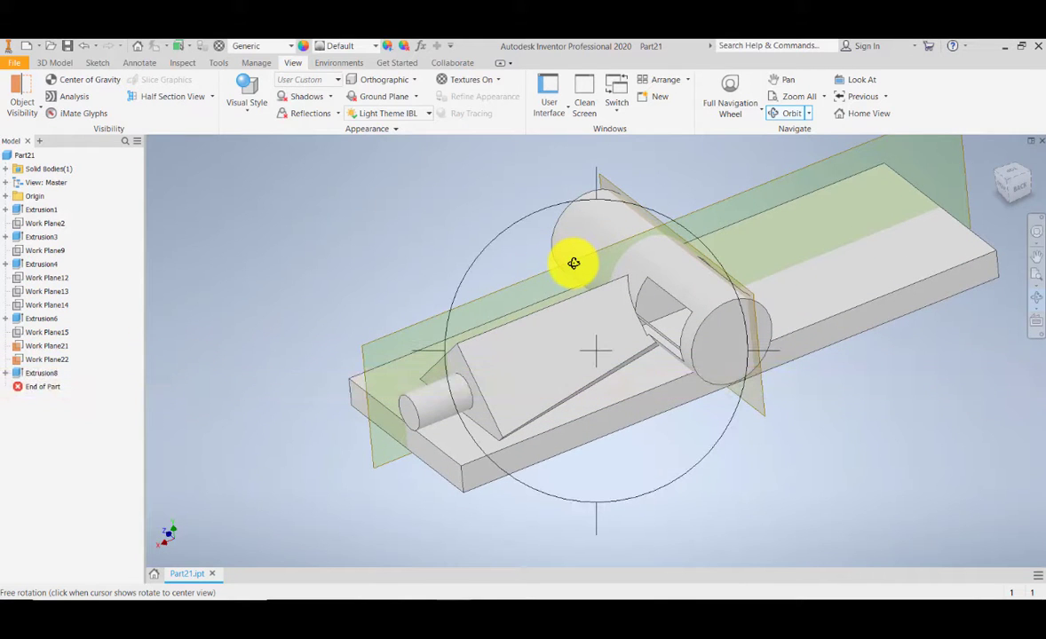